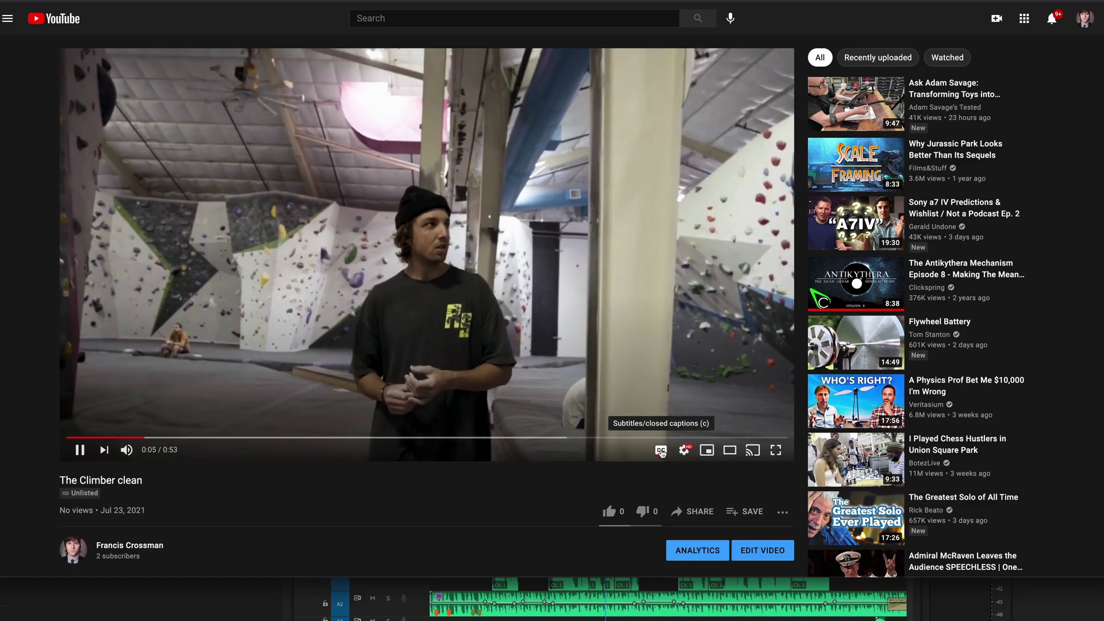
# Switch on closed captions in the YouTube player for the playing 'The Climber clean' video
pyautogui.click(662, 452)
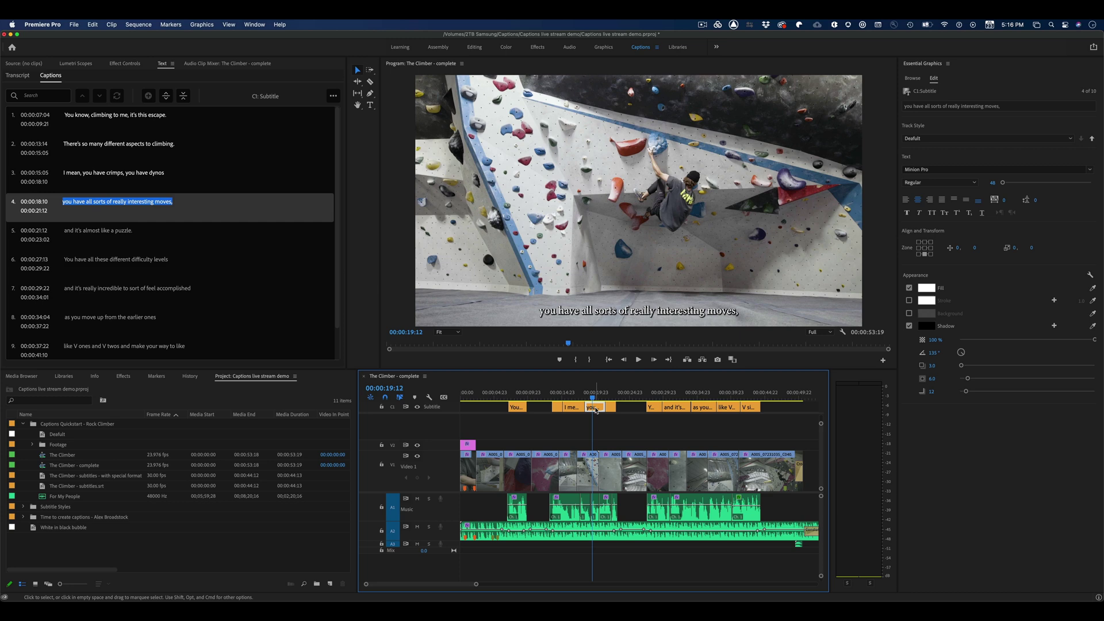
# In Export Media, set captions to Create Sidecar File in SubRip Subtitle Format
pyautogui.click(74, 25)
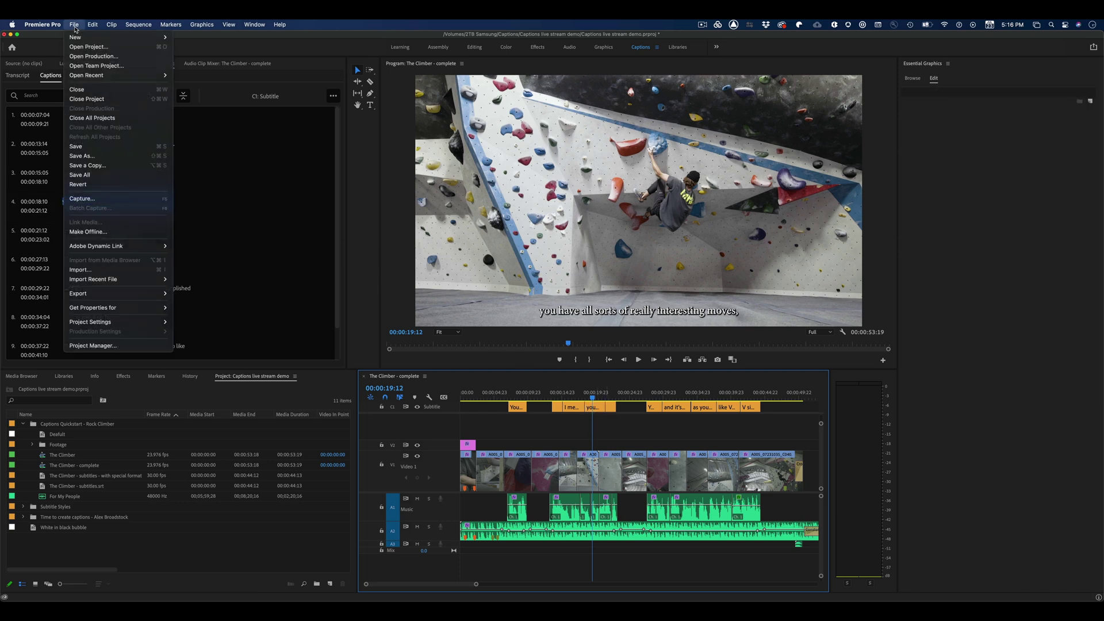
pyautogui.moveTo(123, 294)
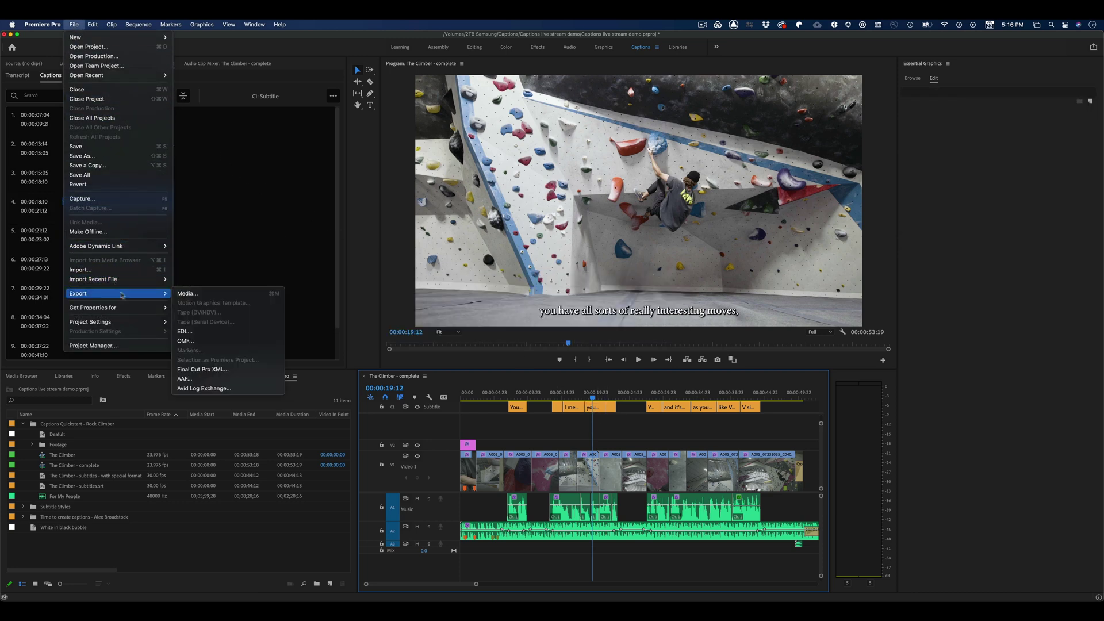
pyautogui.click(189, 294)
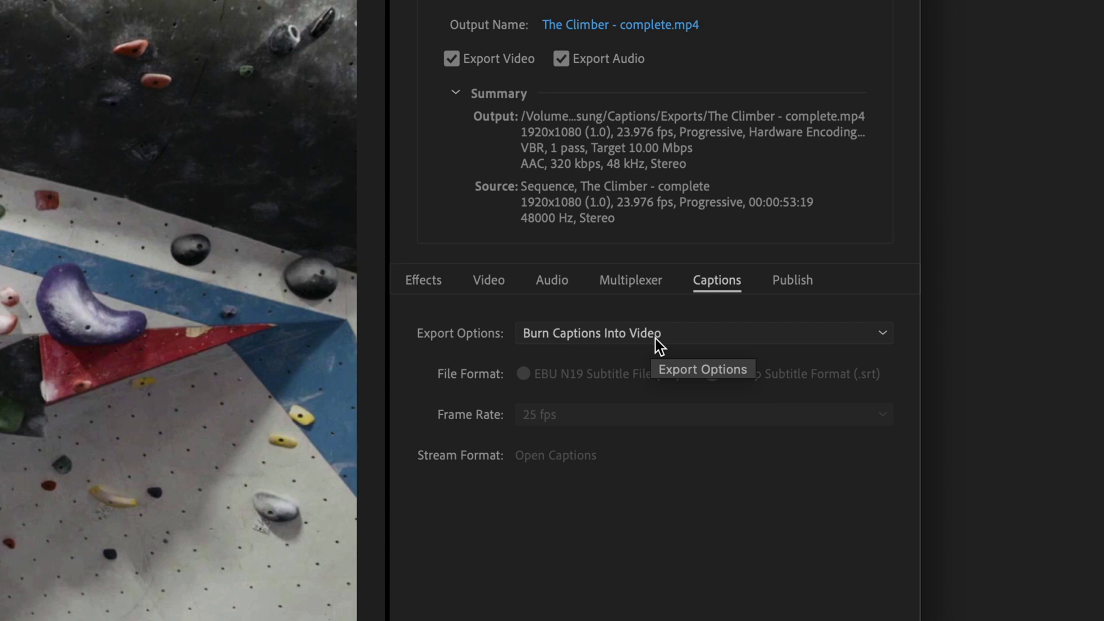
pyautogui.click(658, 343)
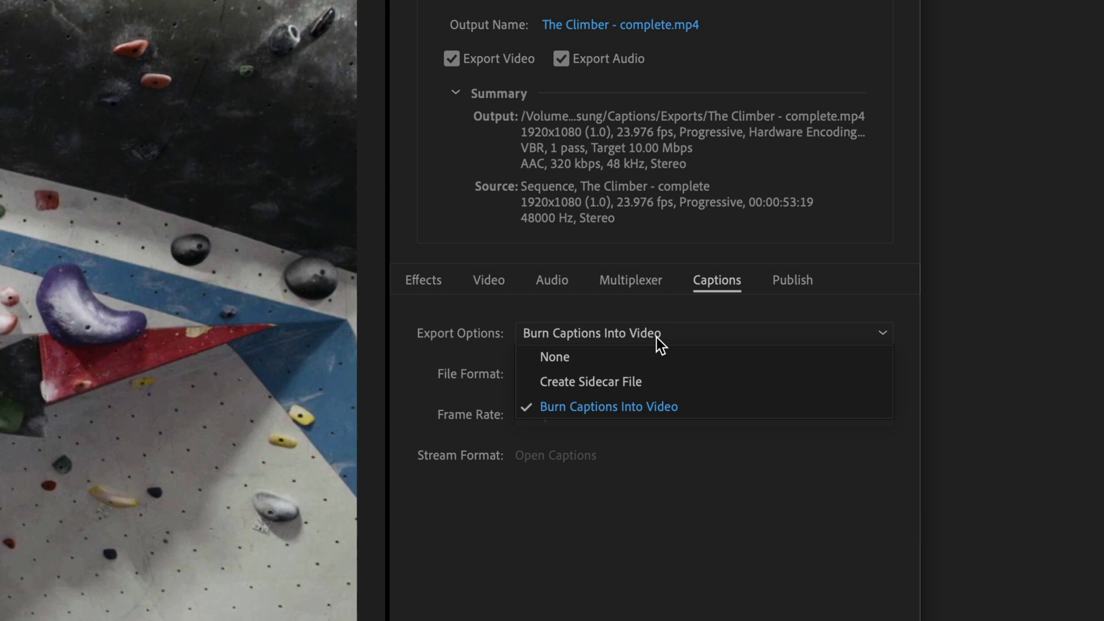
pyautogui.click(647, 380)
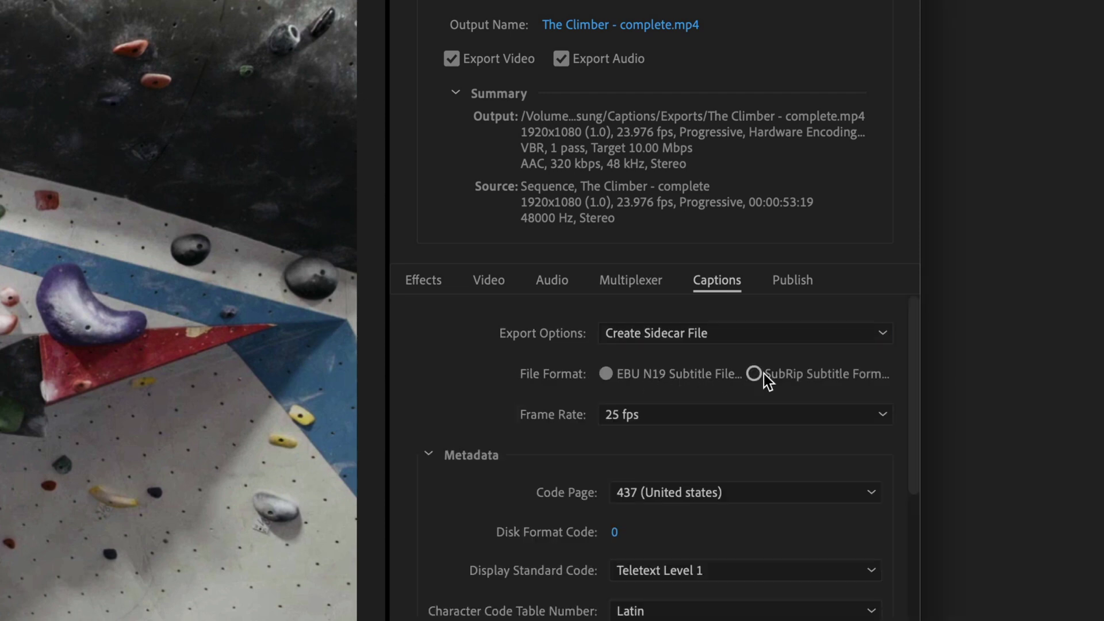
pyautogui.click(754, 375)
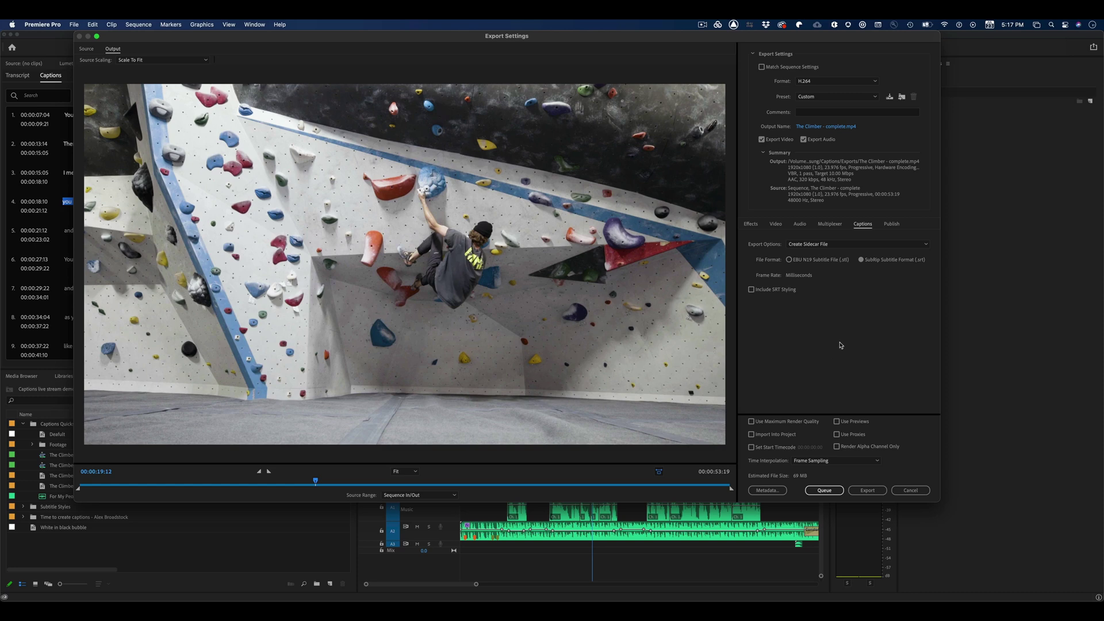
# Replace 'complete' with 'clean' in the output name, giving The Climber - clean.mp4
pyautogui.click(828, 127)
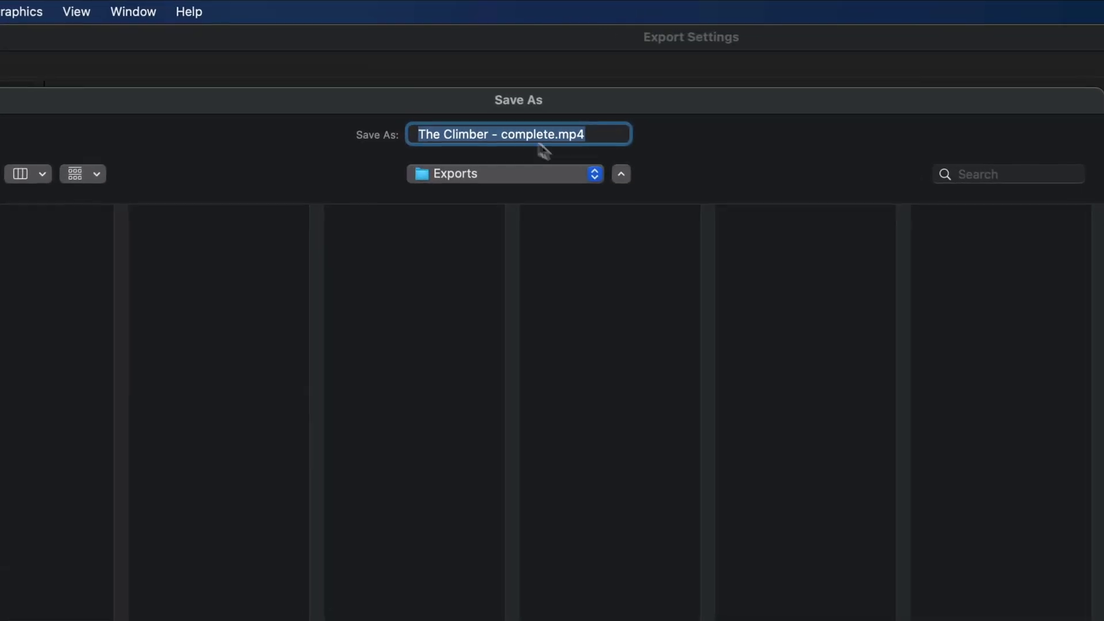
pyautogui.click(525, 136)
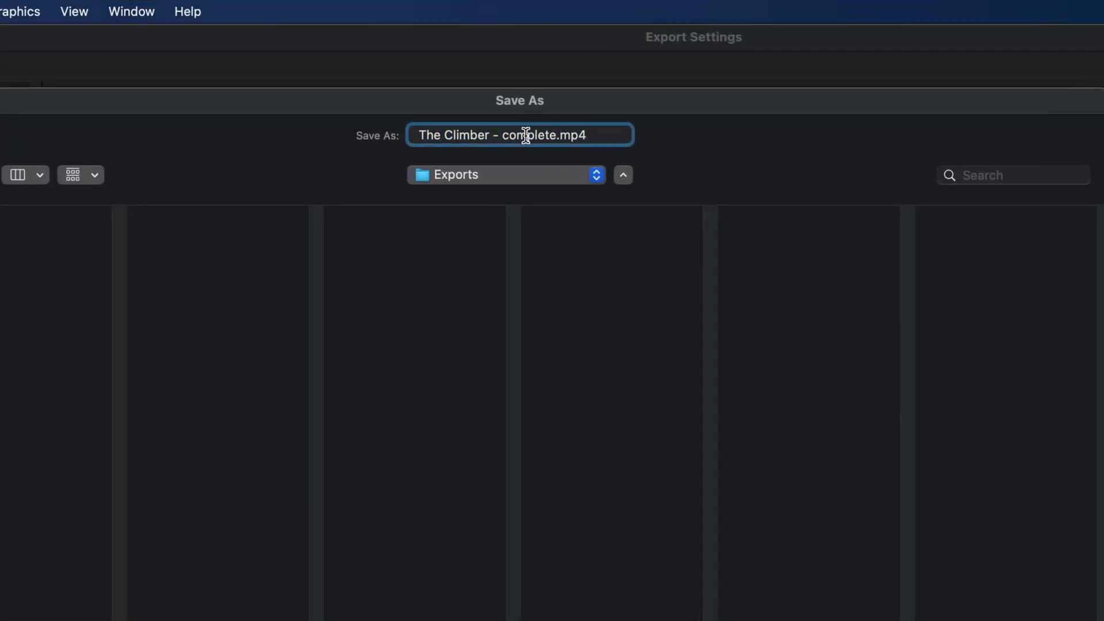
pyautogui.doubleClick(526, 136)
pyautogui.write('clean')
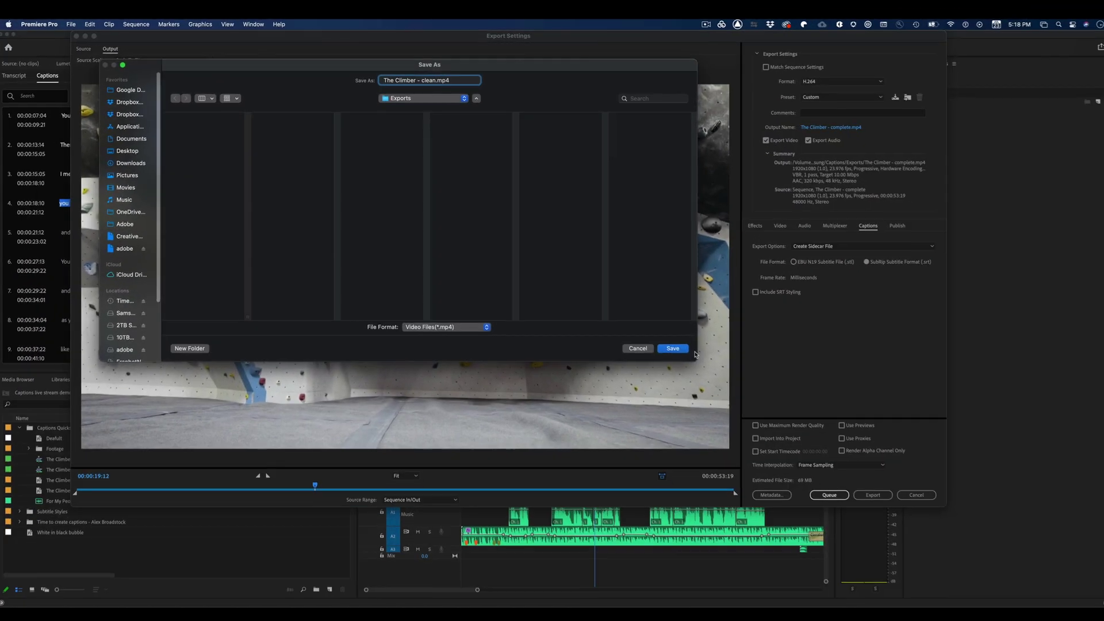
pyautogui.click(670, 345)
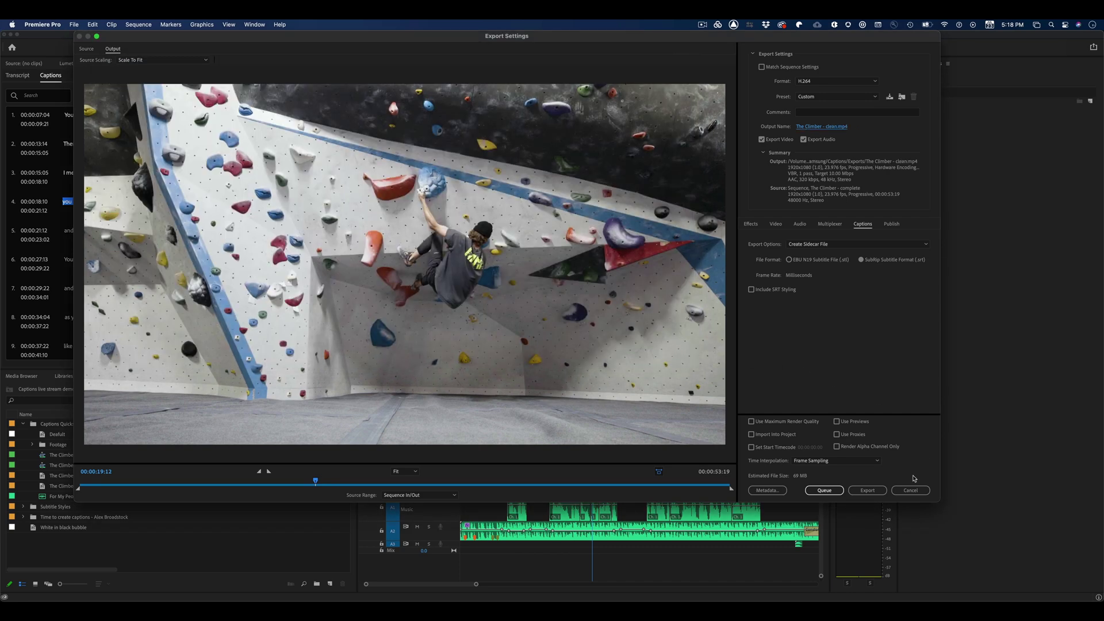
# Export, then preview The Climber - clean.mp4 (66.4 MB) and its .srt file in Exports
pyautogui.click(867, 490)
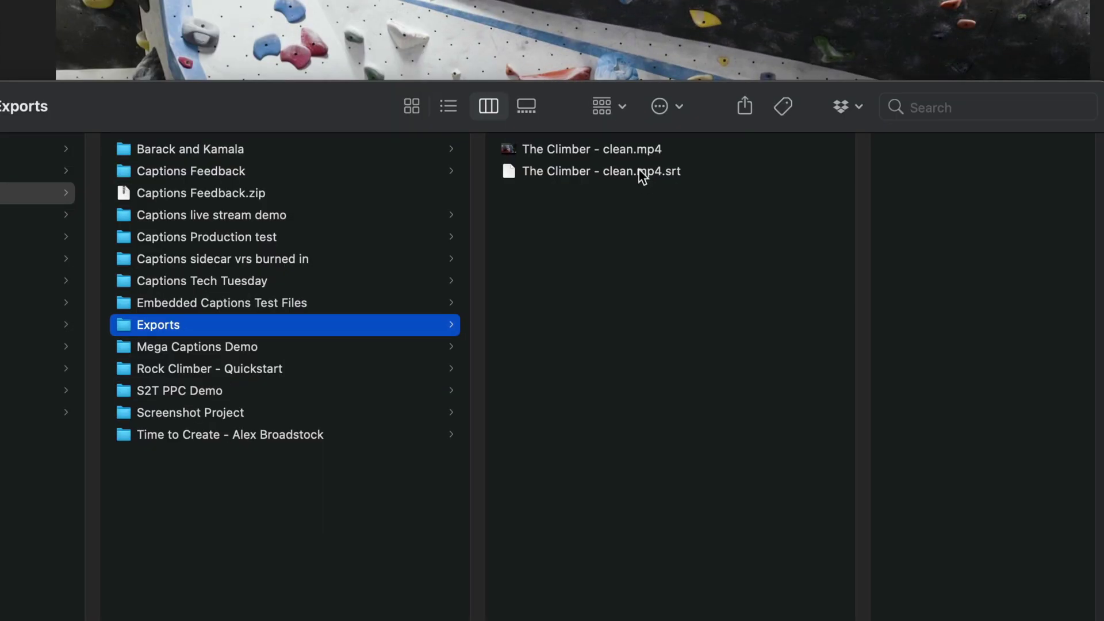
pyautogui.click(632, 149)
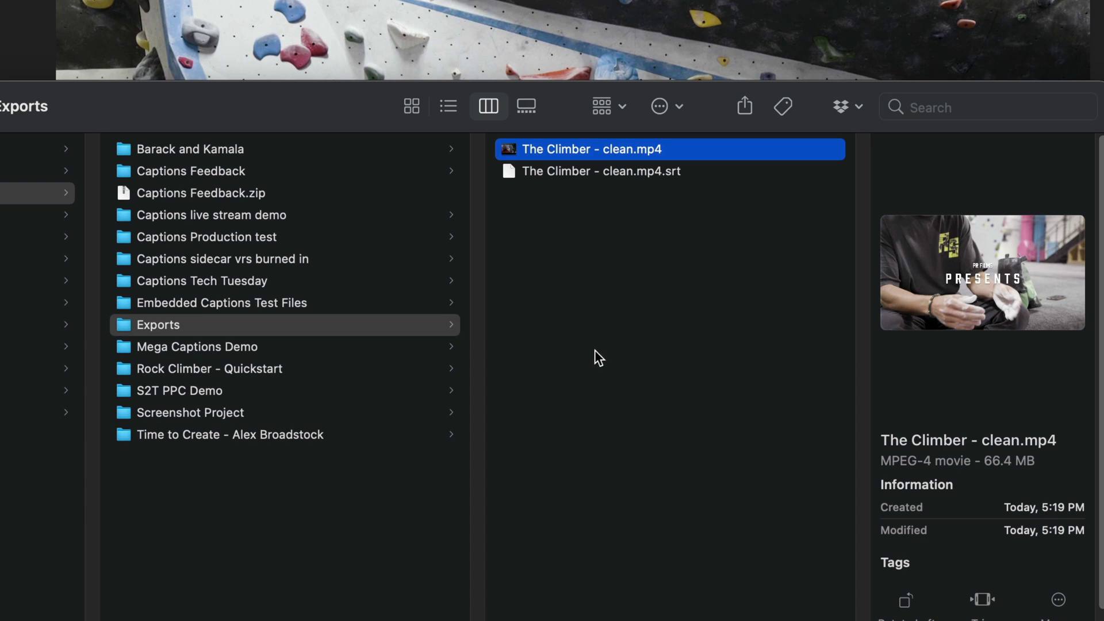
pyautogui.click(615, 173)
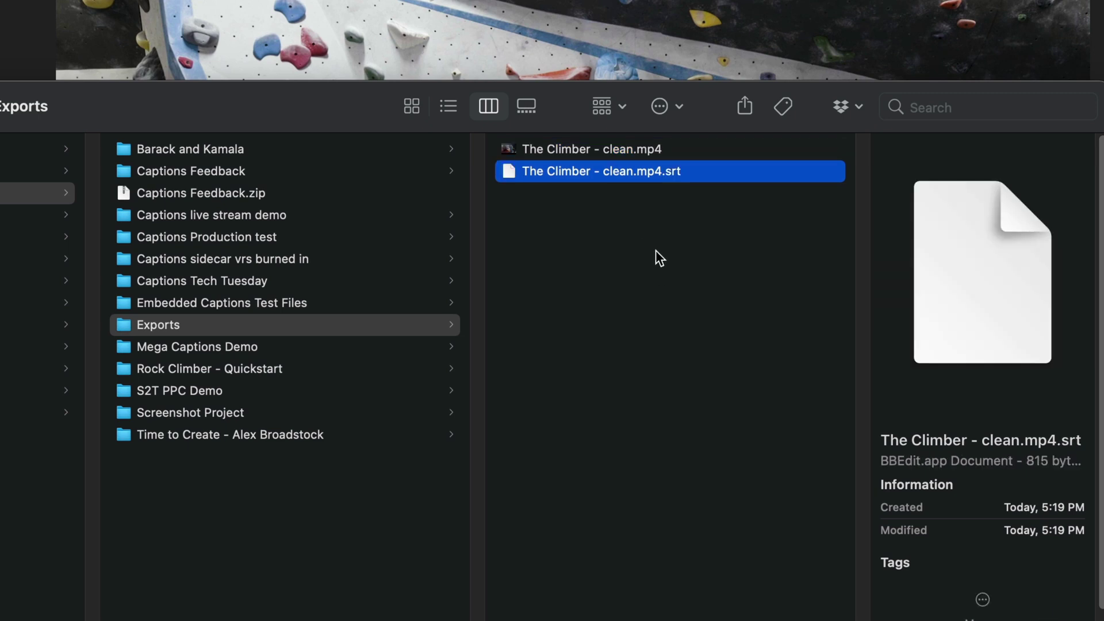
pyautogui.click(652, 193)
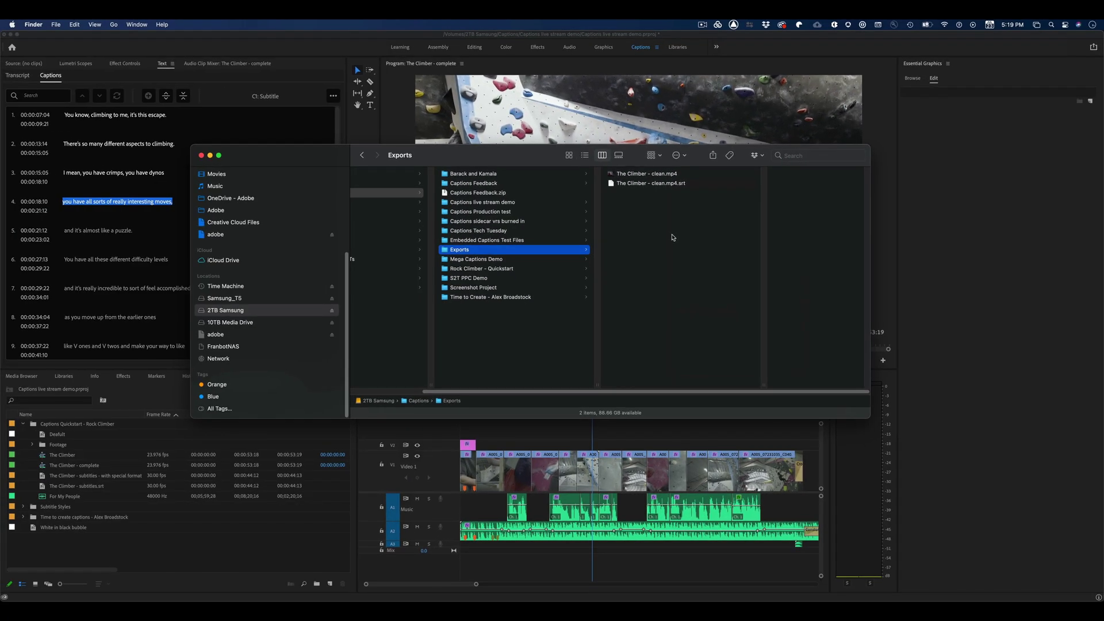
# Open The Climber - clean.mp4.srt in TextEdit via Spotlight and scroll through its caption entries
pyautogui.press('super+space')
pyautogui.write('te')
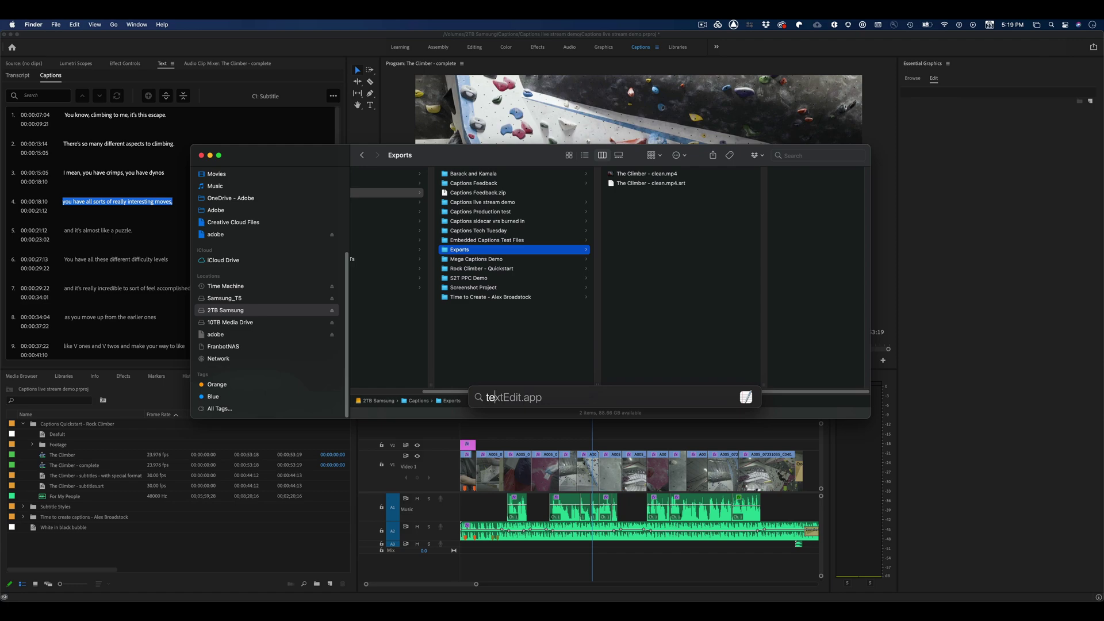
pyautogui.write('x')
pyautogui.press('Return')
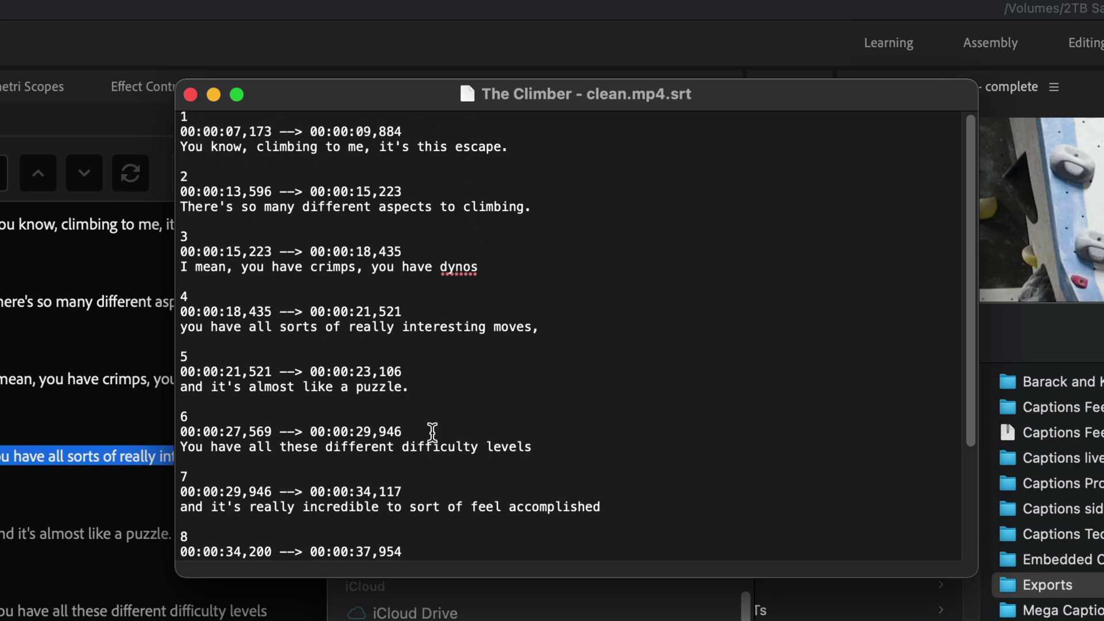
pyautogui.scroll(-2, 437, 441)
pyautogui.scroll(-4, 431, 412)
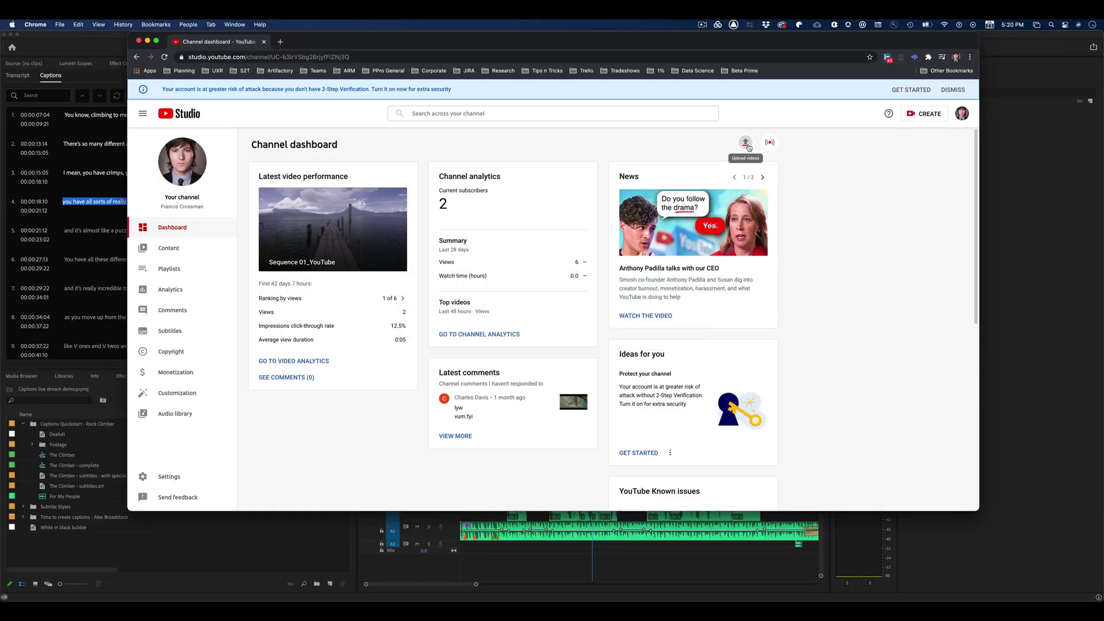
# Upload The Climber - clean.mp4 to YouTube Studio by dragging it from Finder
pyautogui.click(747, 147)
pyautogui.press('super+Tab')
pyautogui.press('super+Tab')
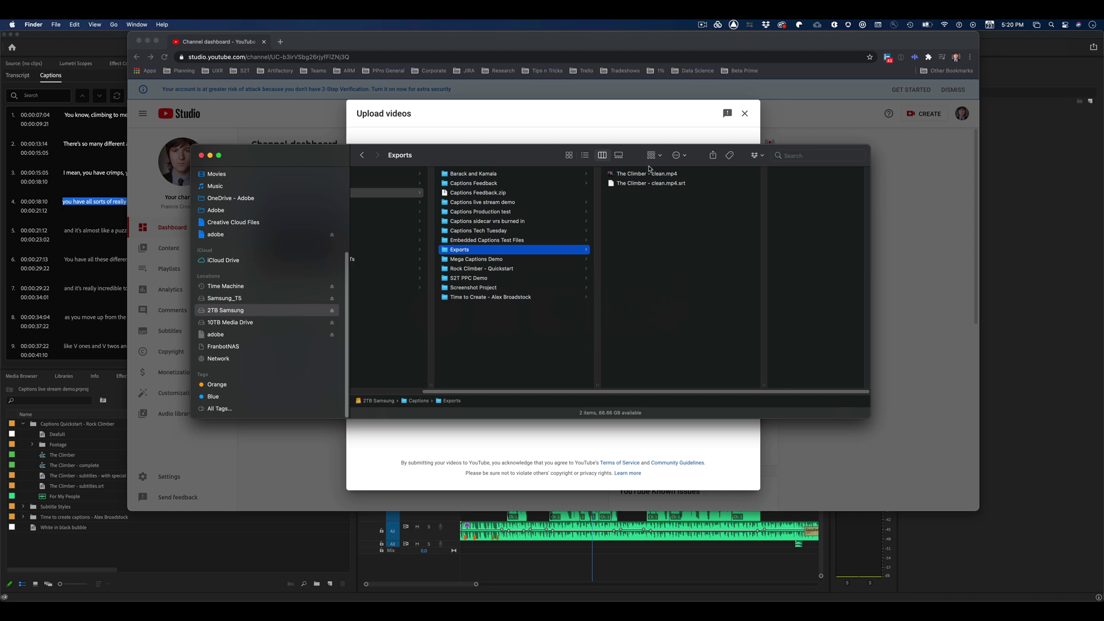
pyautogui.moveTo(651, 178); pyautogui.dragTo(549, 128)
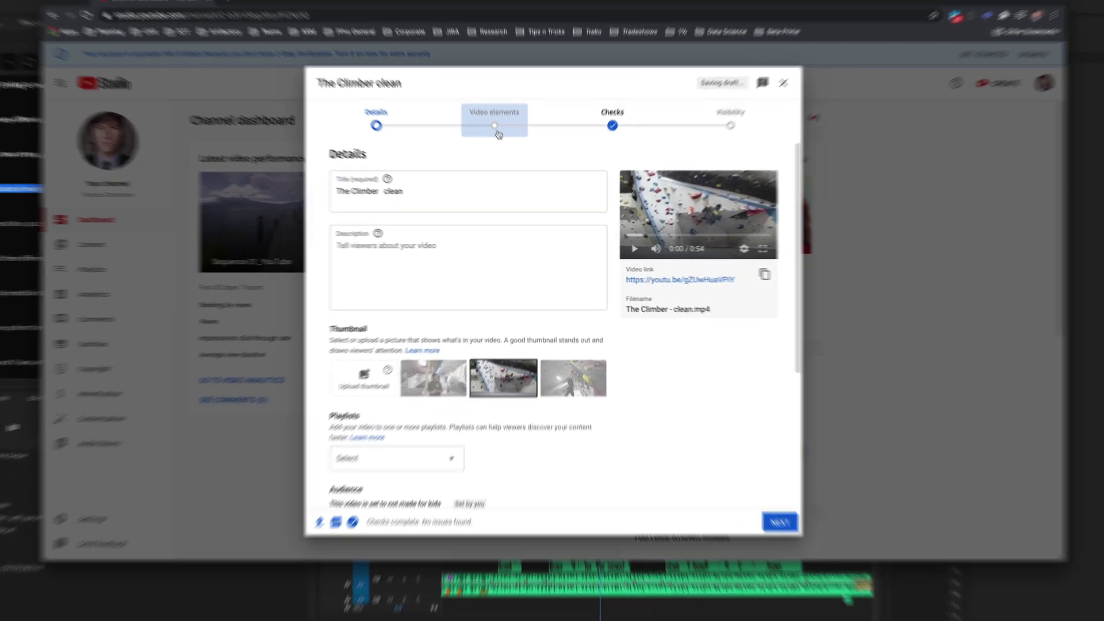
# Add The Climber - clean.mp4.srt as timed captions, then scrub and play to check timing
pyautogui.click(498, 134)
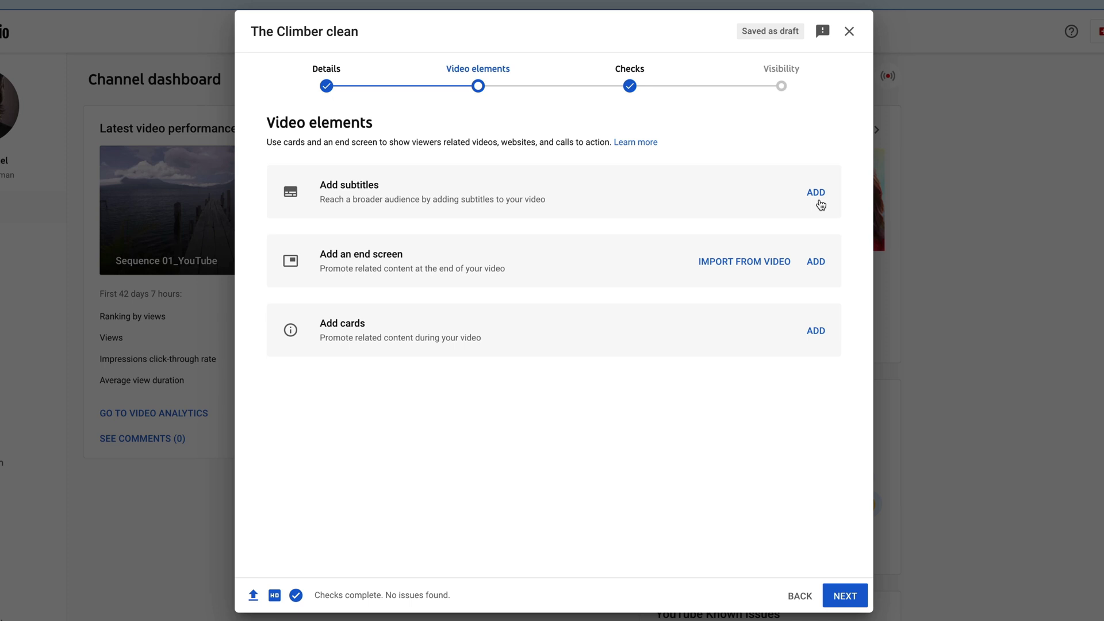
pyautogui.click(820, 203)
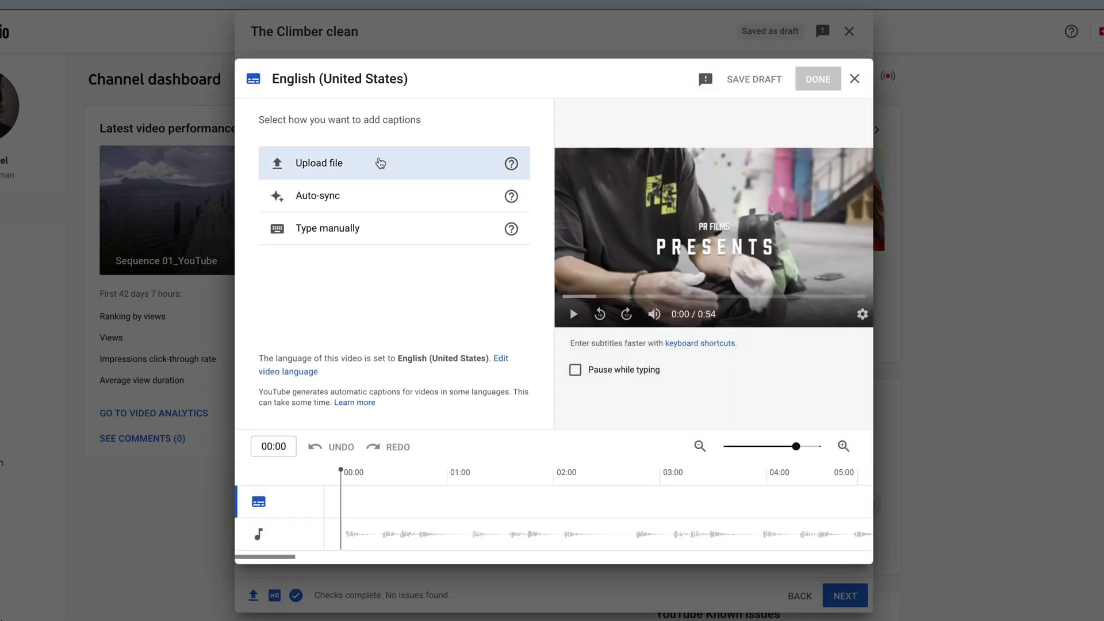
pyautogui.click(378, 167)
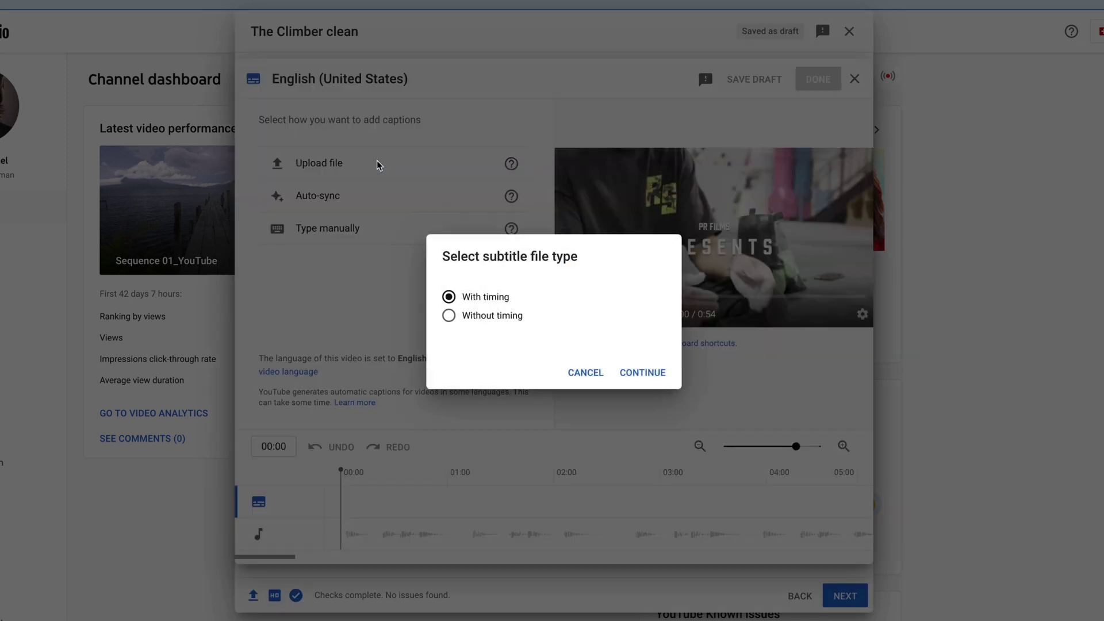
pyautogui.click(649, 374)
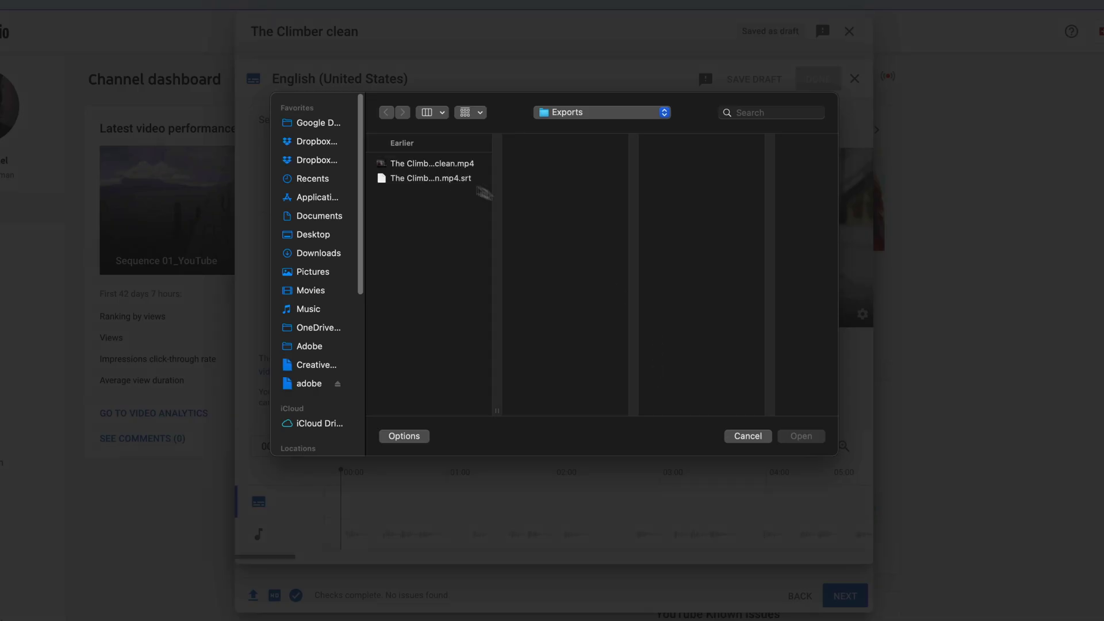
pyautogui.click(444, 178)
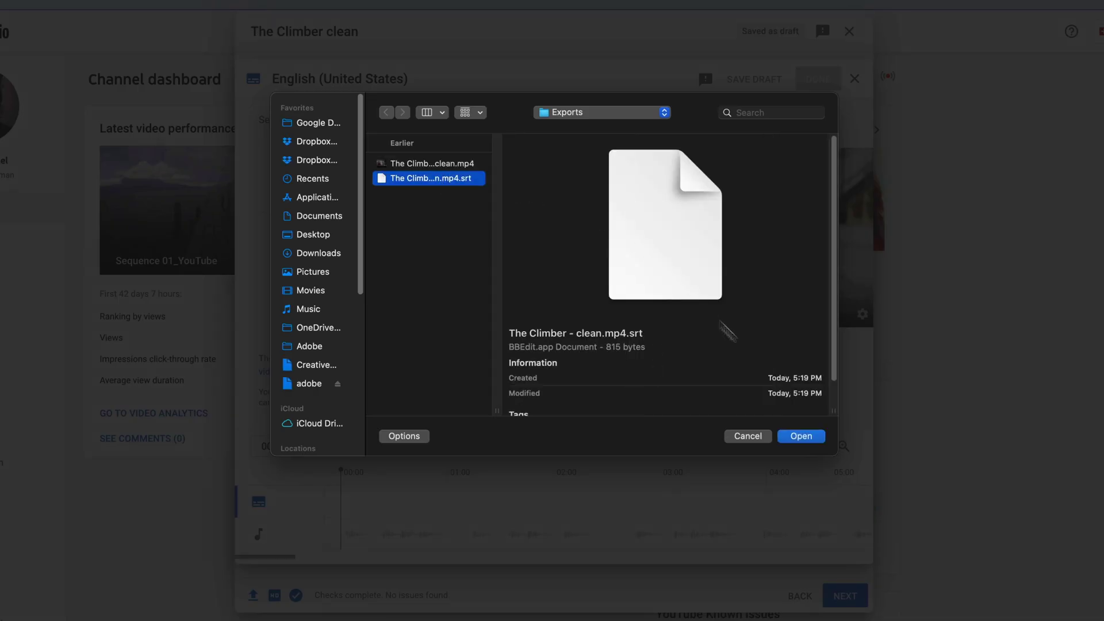
pyautogui.click(810, 438)
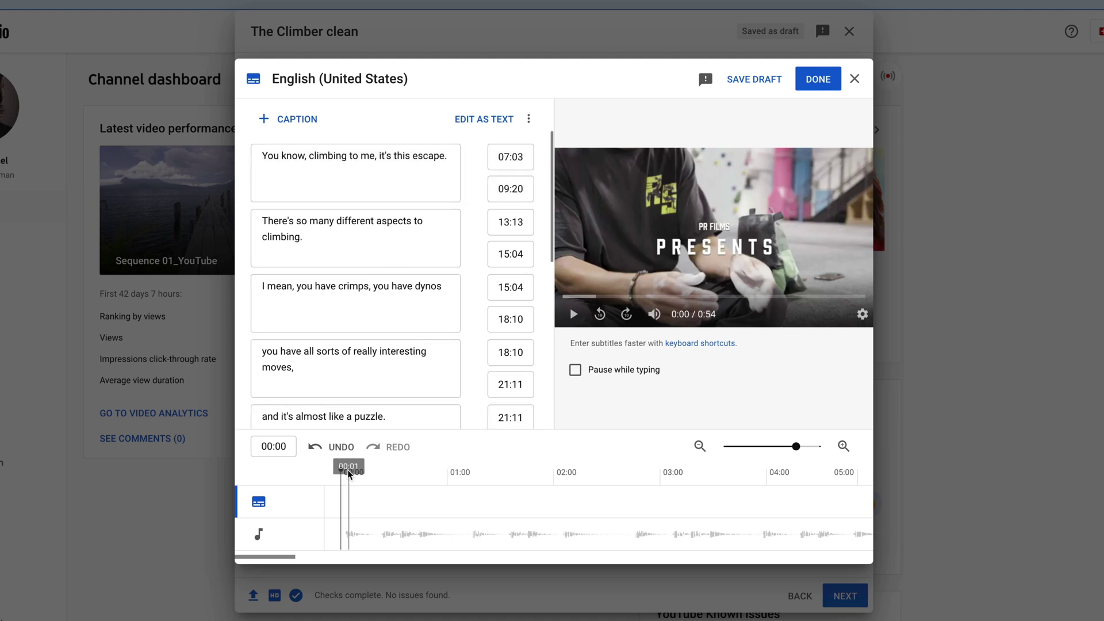
pyautogui.moveTo(348, 472); pyautogui.dragTo(746, 479)
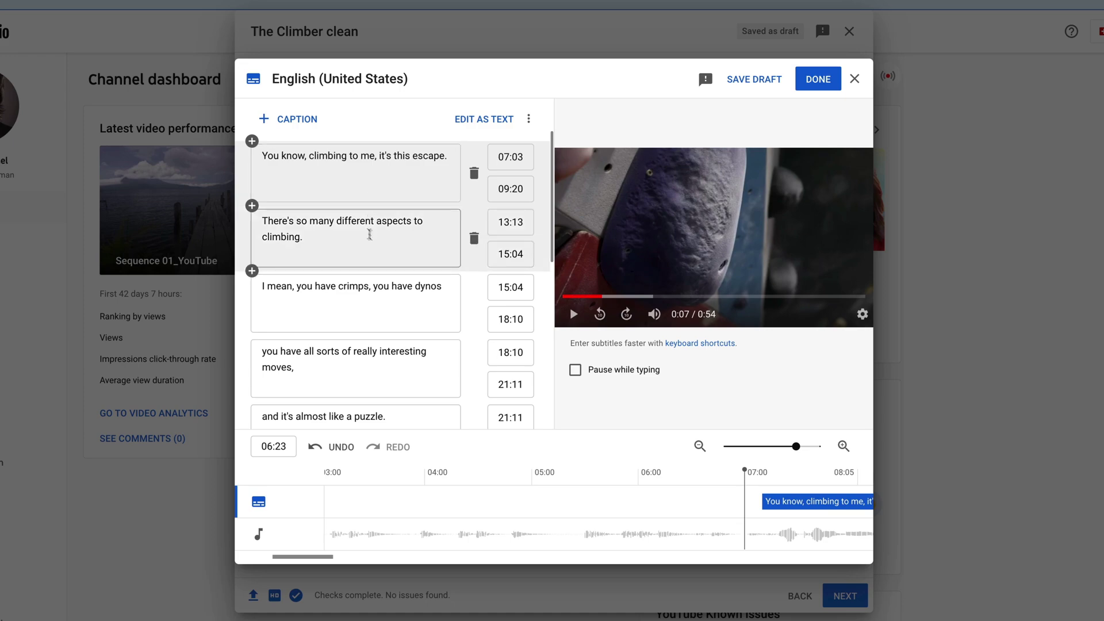
pyautogui.hotkey('shift', 'space')
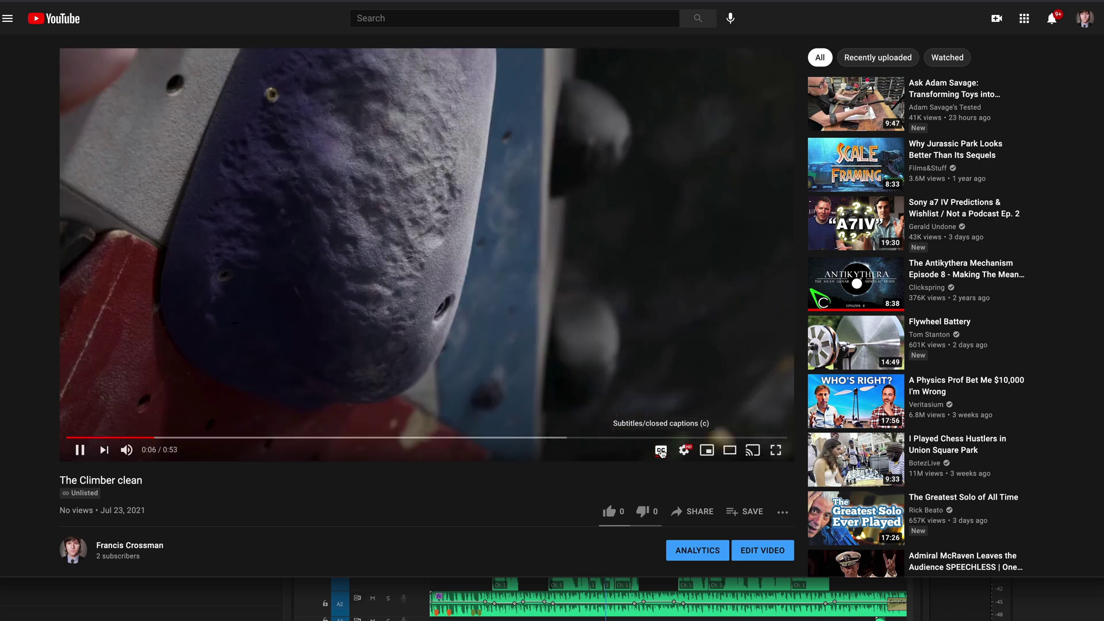
# Toggle the CC captions on, off and back on to verify them over the video
pyautogui.click(661, 451)
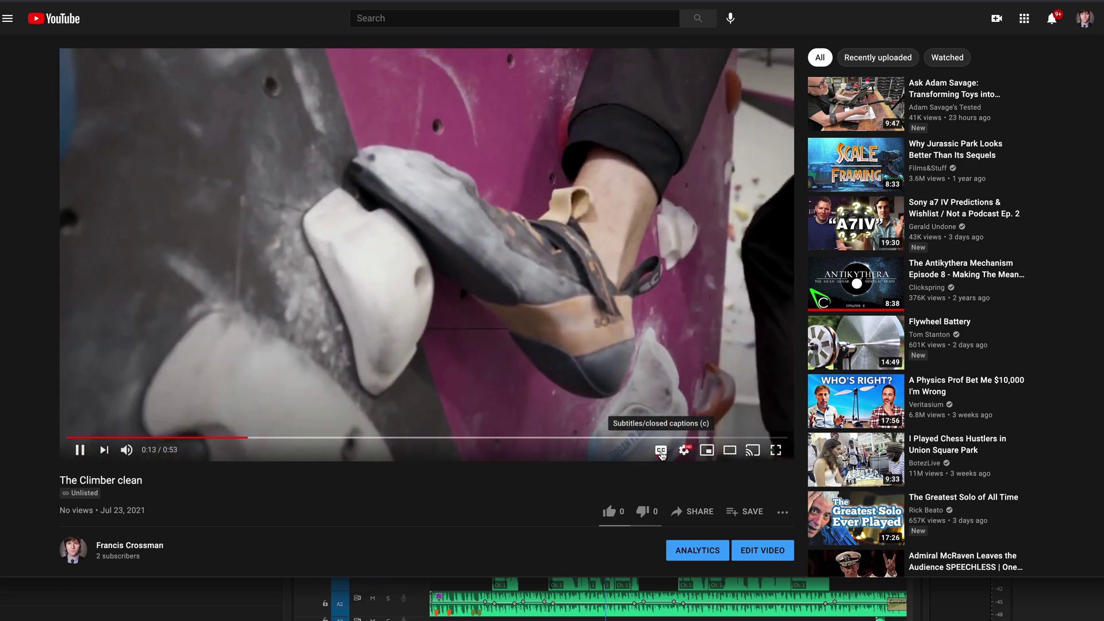
pyautogui.click(661, 452)
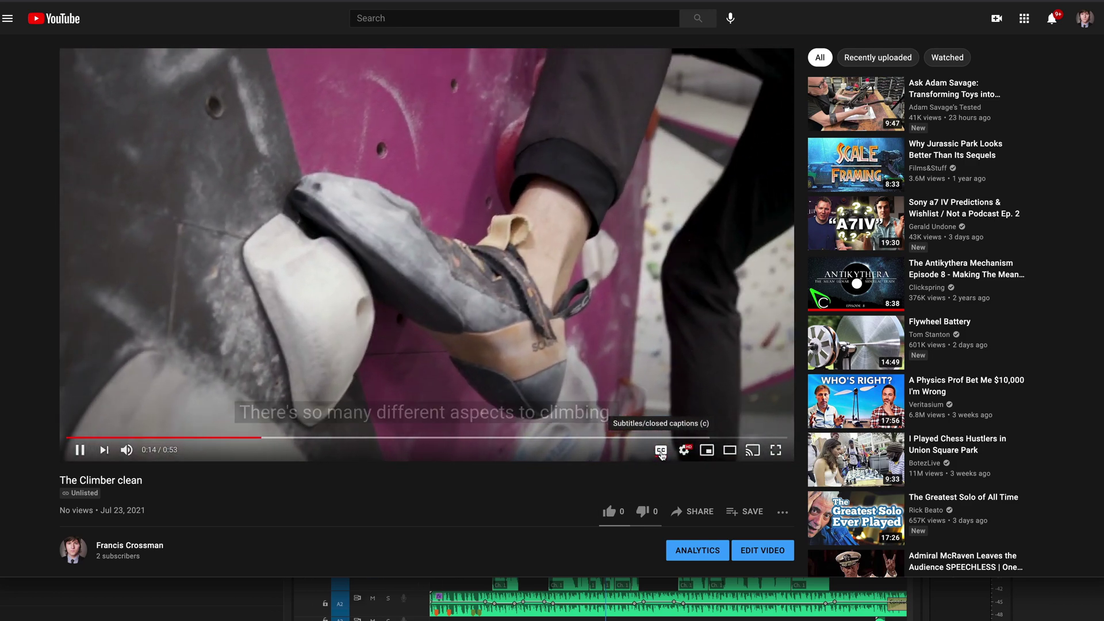
pyautogui.click(661, 452)
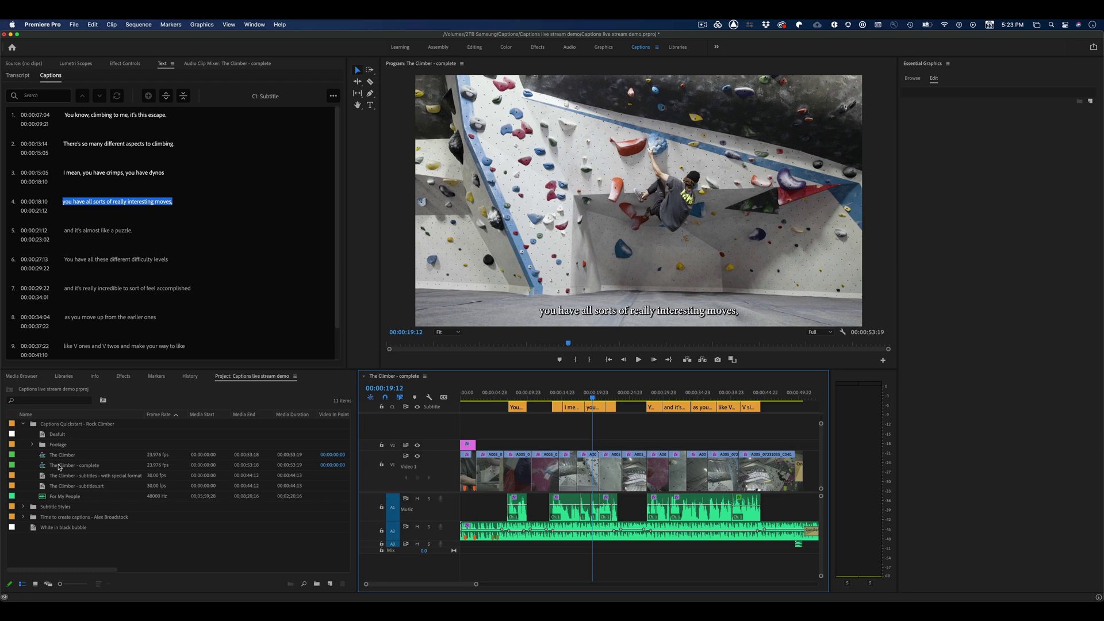
# Auto Reframe 'The Climber - complete' into a new Vertical 4:5 sequence
pyautogui.rightClick(58, 468)
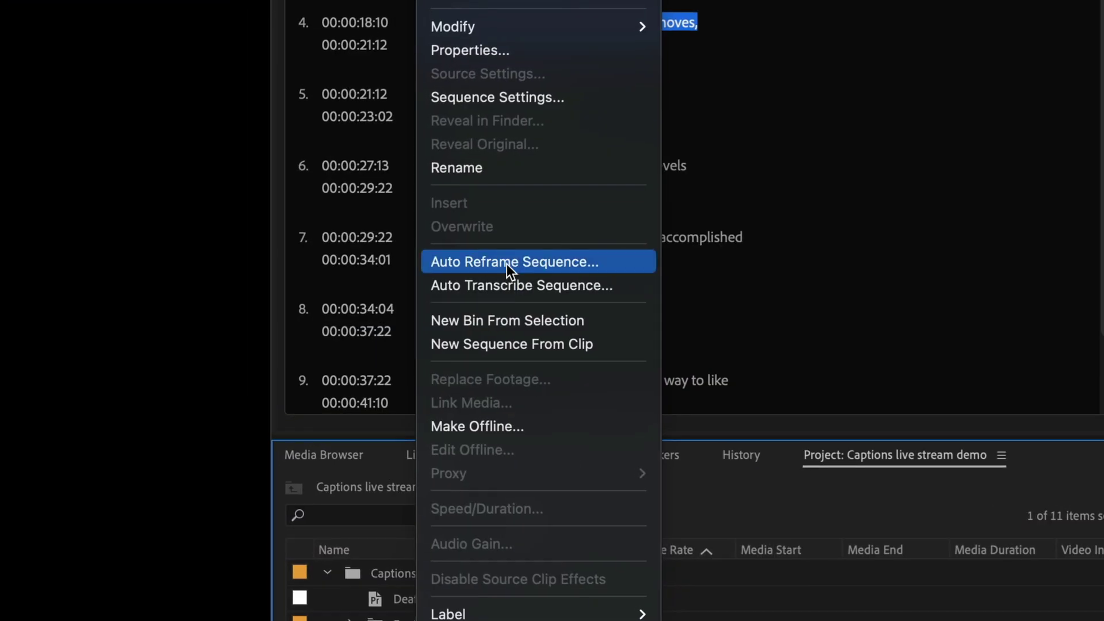
pyautogui.click(511, 263)
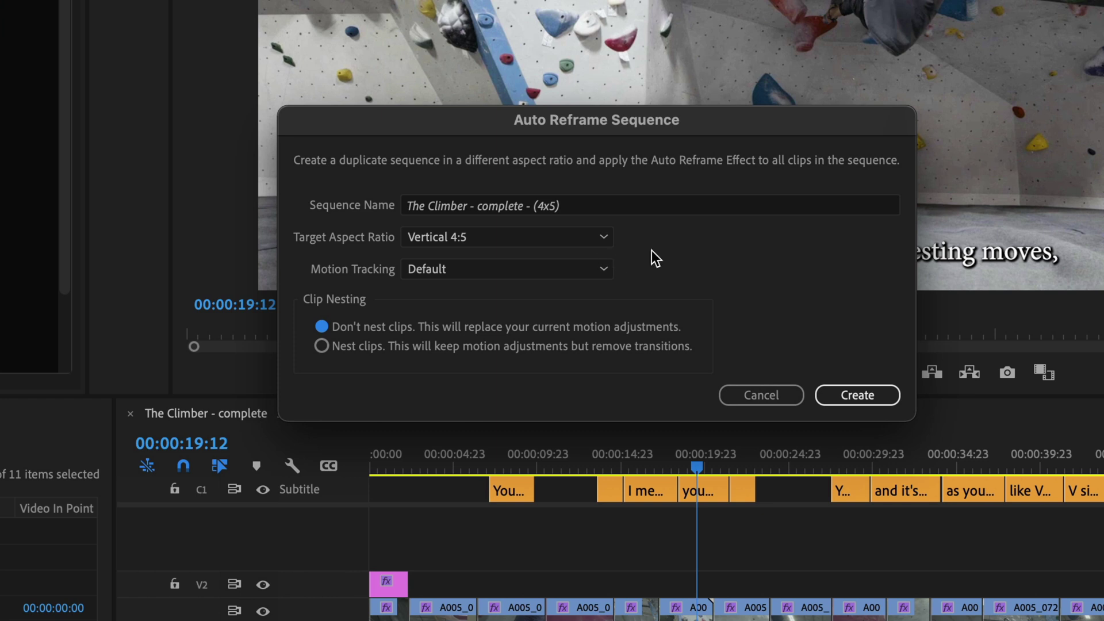
pyautogui.click(865, 394)
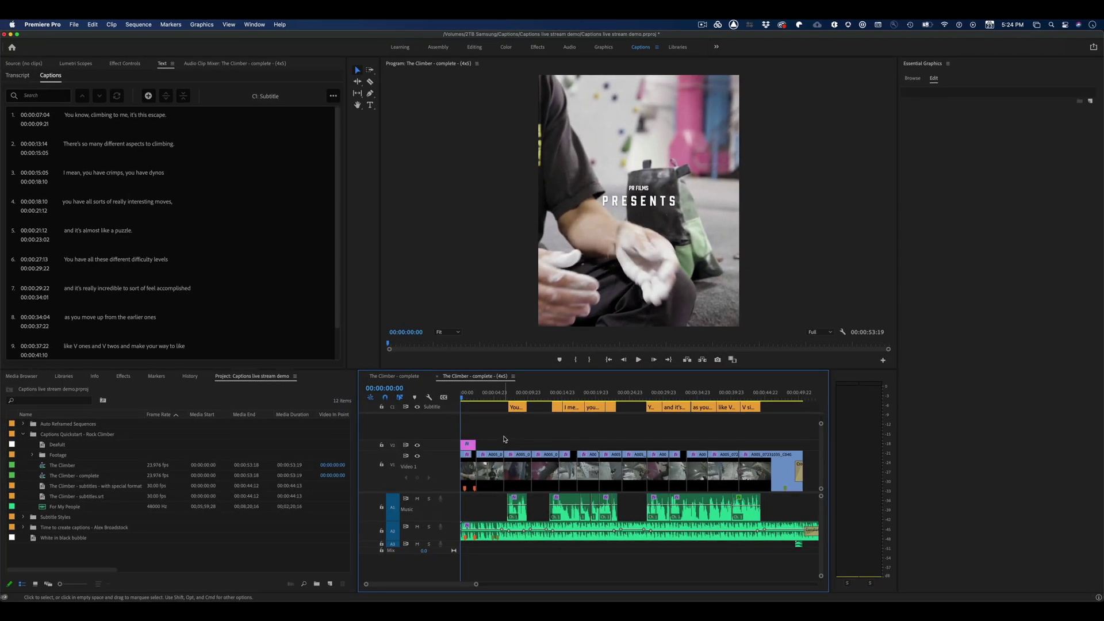
# Step through the 4:5 sequence's captions up to 32 seconds, then select the fourth caption clip
pyautogui.moveTo(475, 398); pyautogui.dragTo(519, 395)
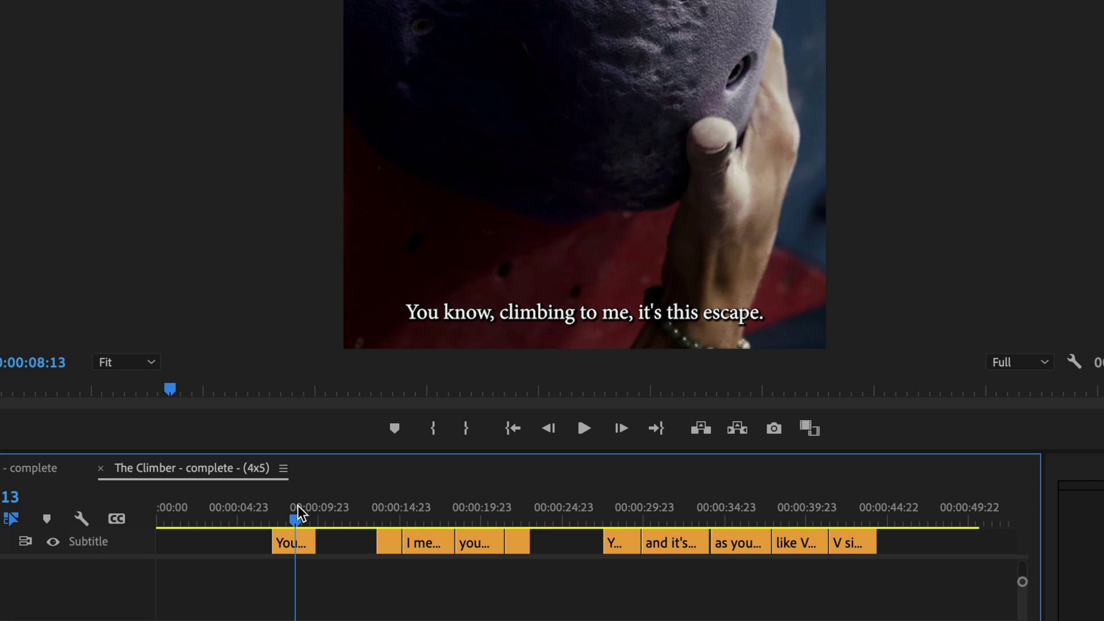
pyautogui.click(382, 512)
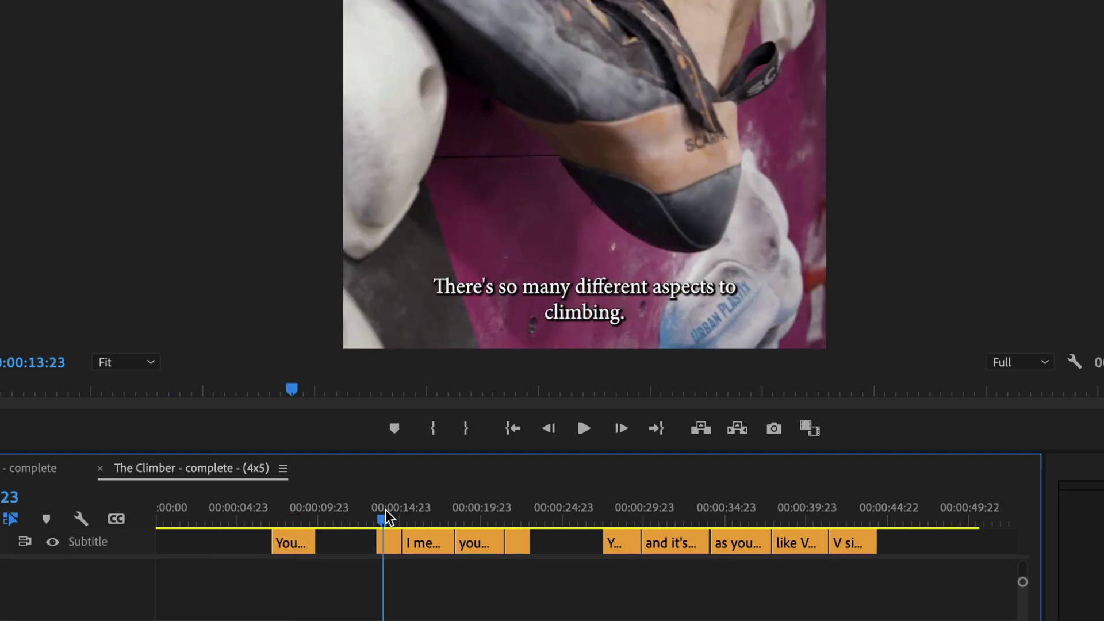
pyautogui.click(423, 511)
pyautogui.click(477, 511)
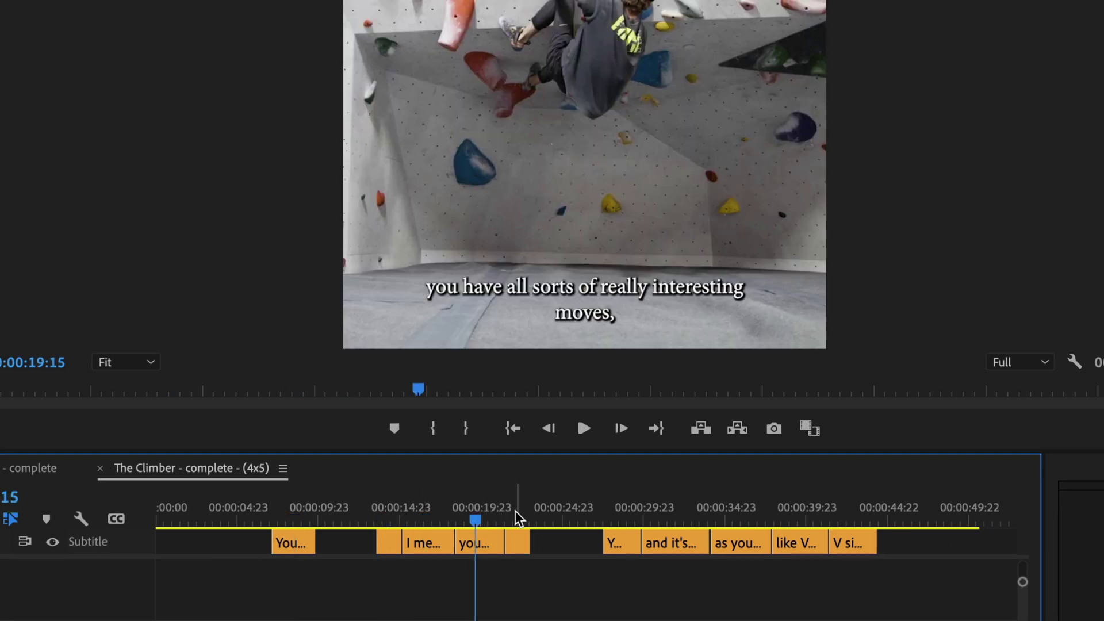
pyautogui.click(513, 510)
pyautogui.click(633, 510)
pyautogui.click(682, 512)
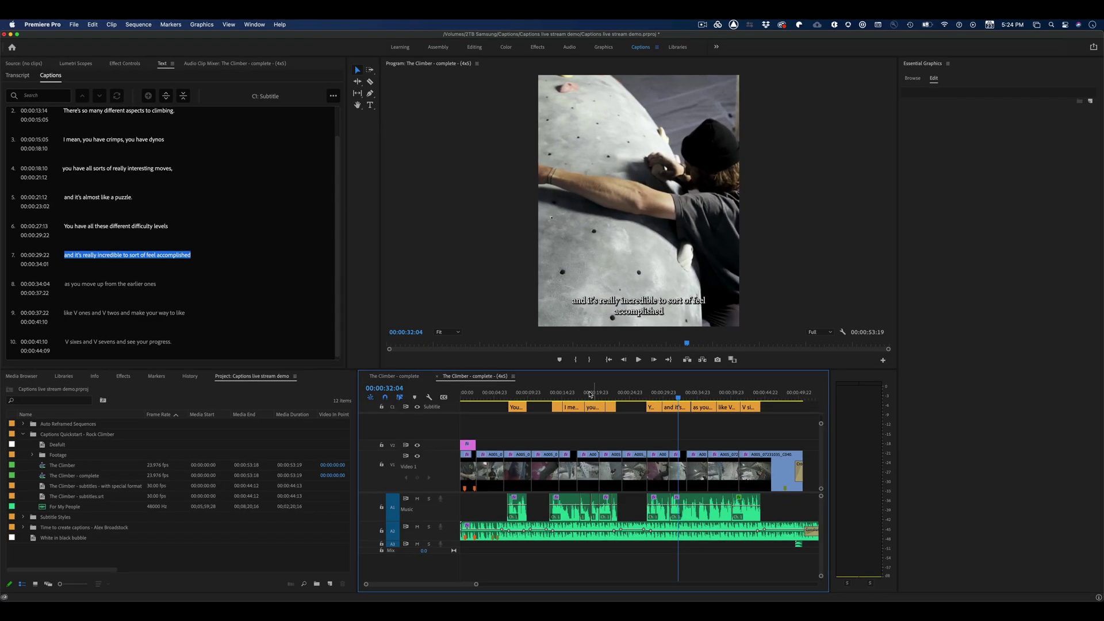
pyautogui.click(477, 537)
pyautogui.click(594, 408)
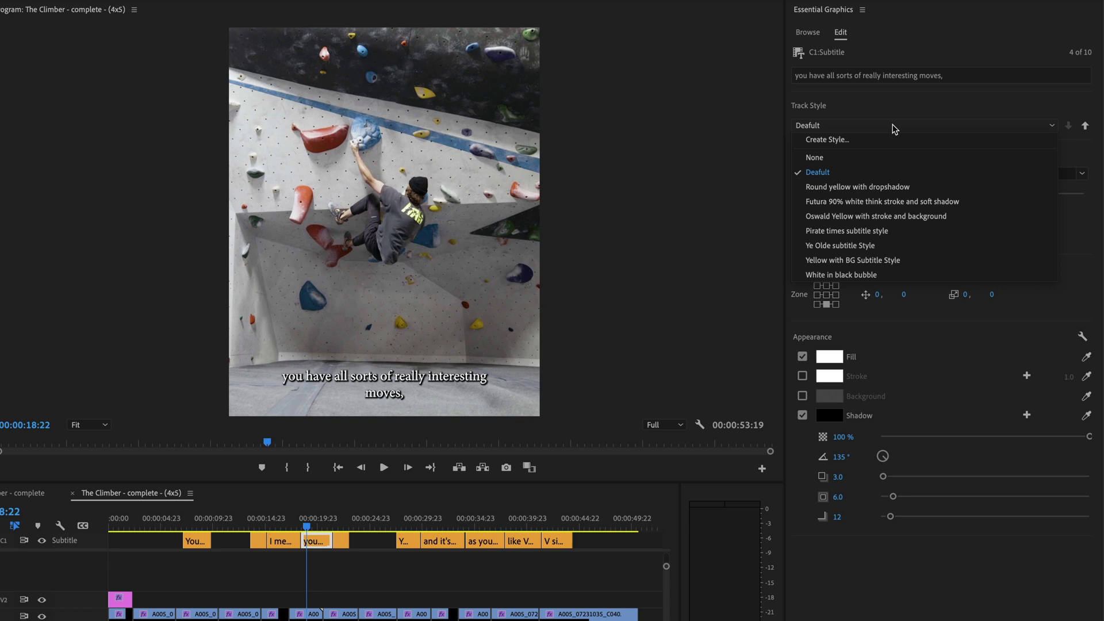
# Apply the 'White in black bubble' track style, keep Arial Rounded MT Bold, enlarge the text and enable Faux Bold
pyautogui.click(878, 275)
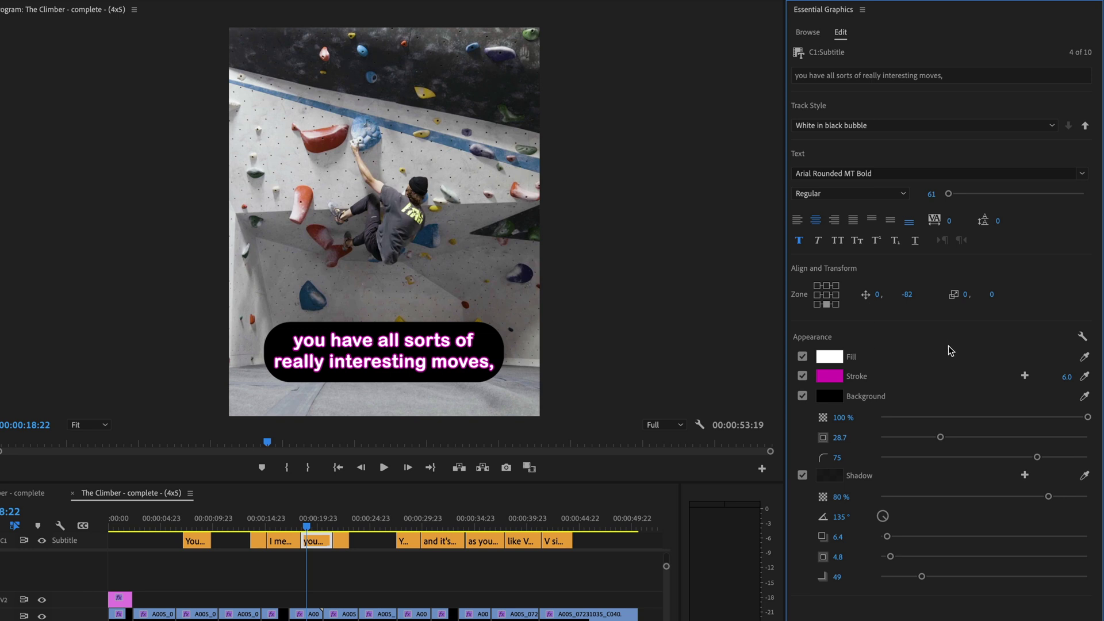
pyautogui.click(889, 173)
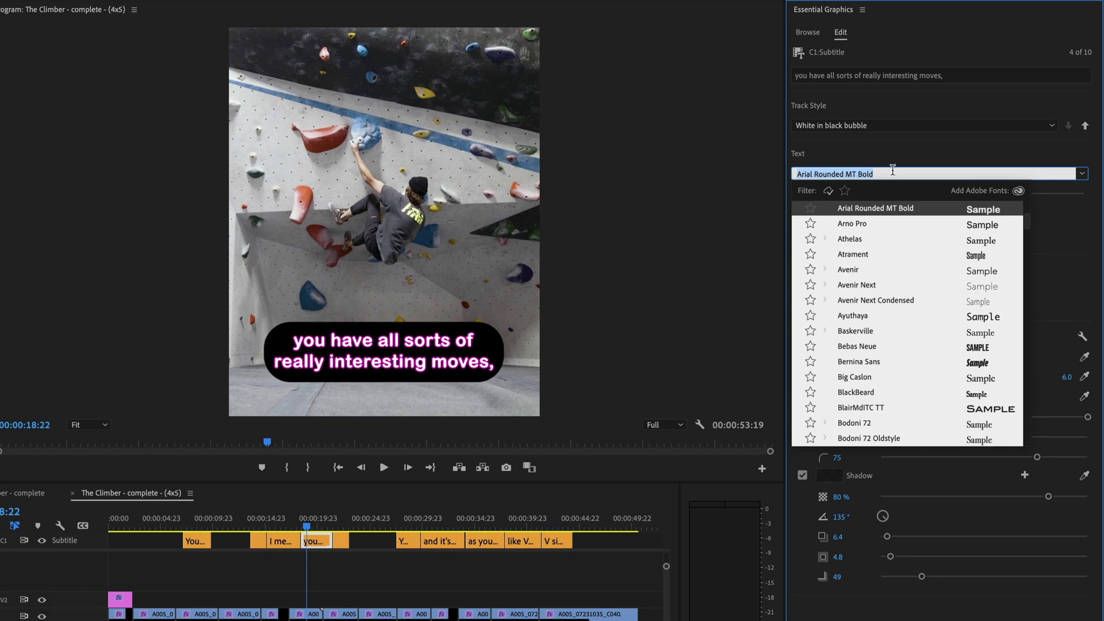
pyautogui.press('Escape')
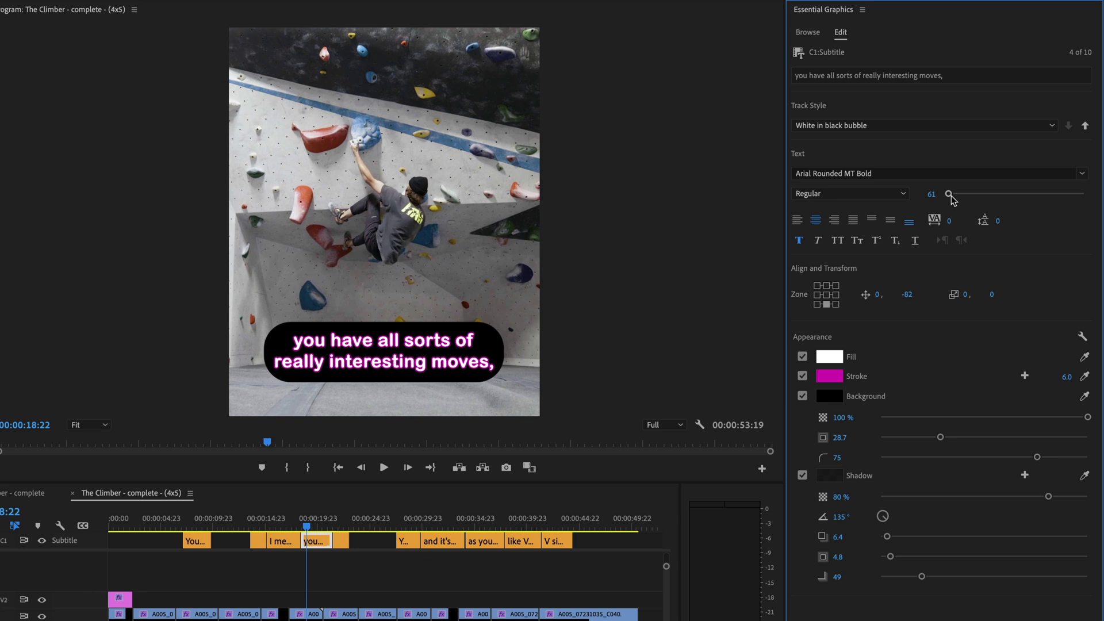
pyautogui.moveTo(949, 193); pyautogui.dragTo(949, 198)
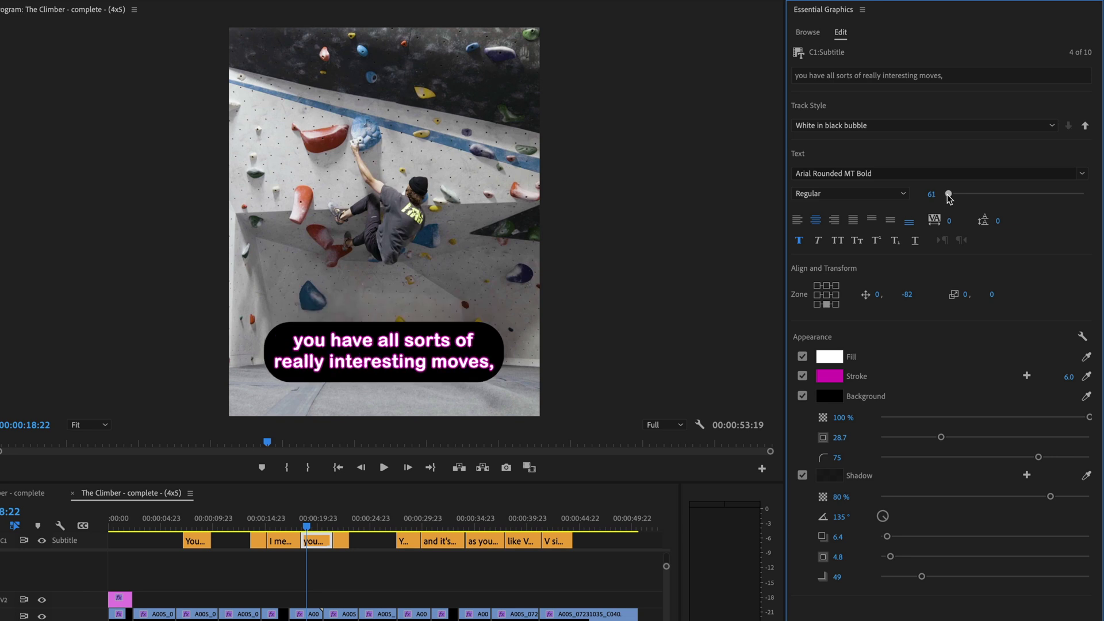
pyautogui.click(800, 241)
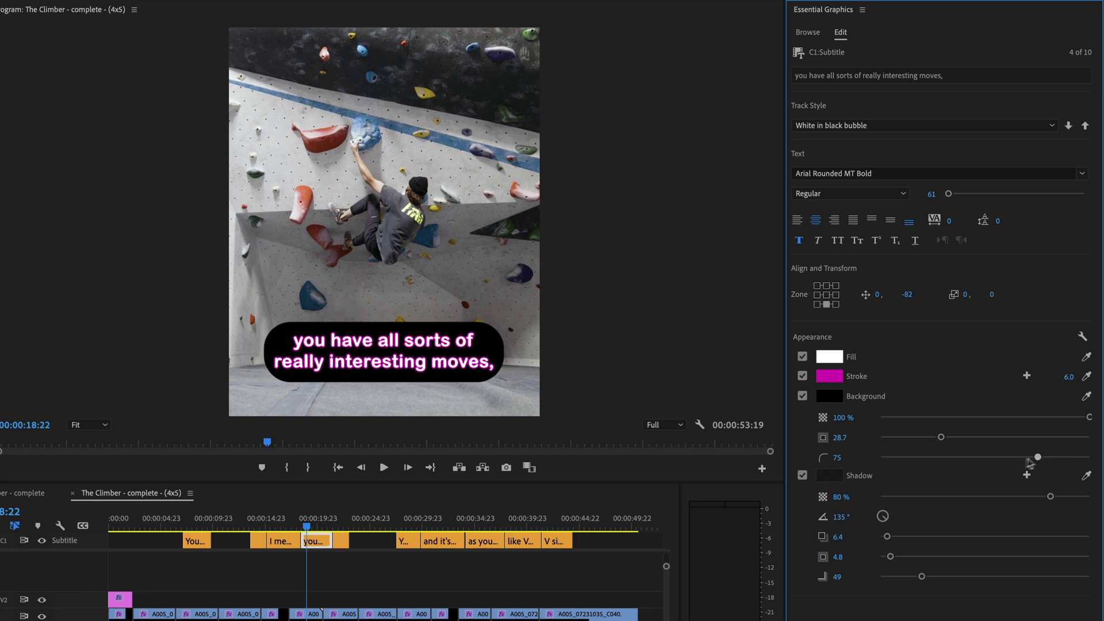
# Set the caption bubble's corner roundness to 46, leaving the 'White in black bubble' style applied
pyautogui.moveTo(1034, 461); pyautogui.dragTo(891, 475)
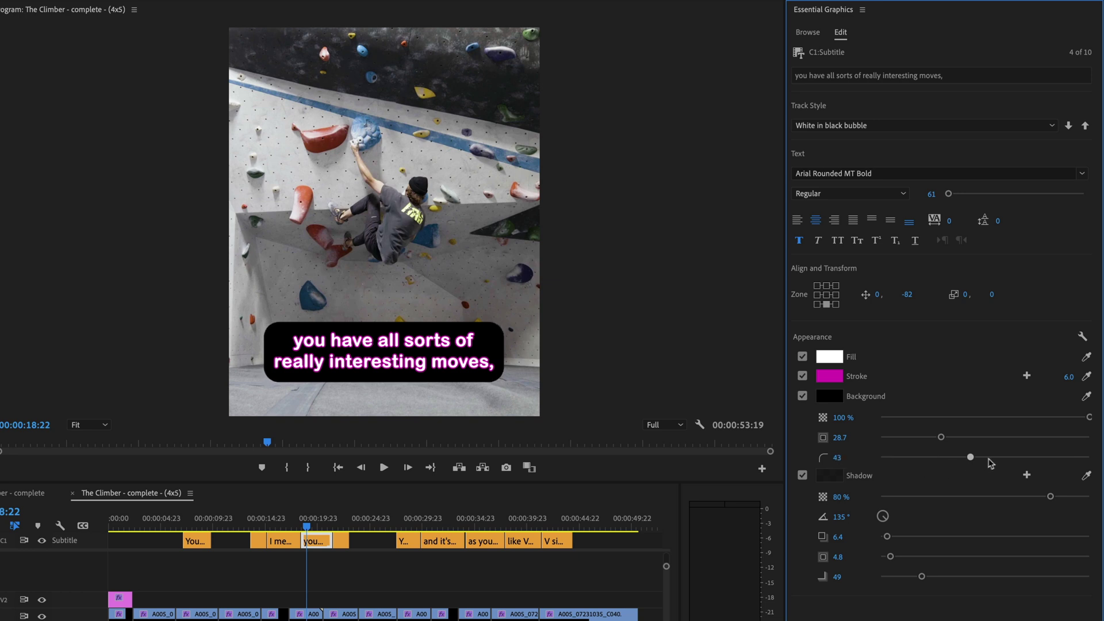
pyautogui.moveTo(993, 458); pyautogui.dragTo(979, 460)
pyautogui.click(901, 127)
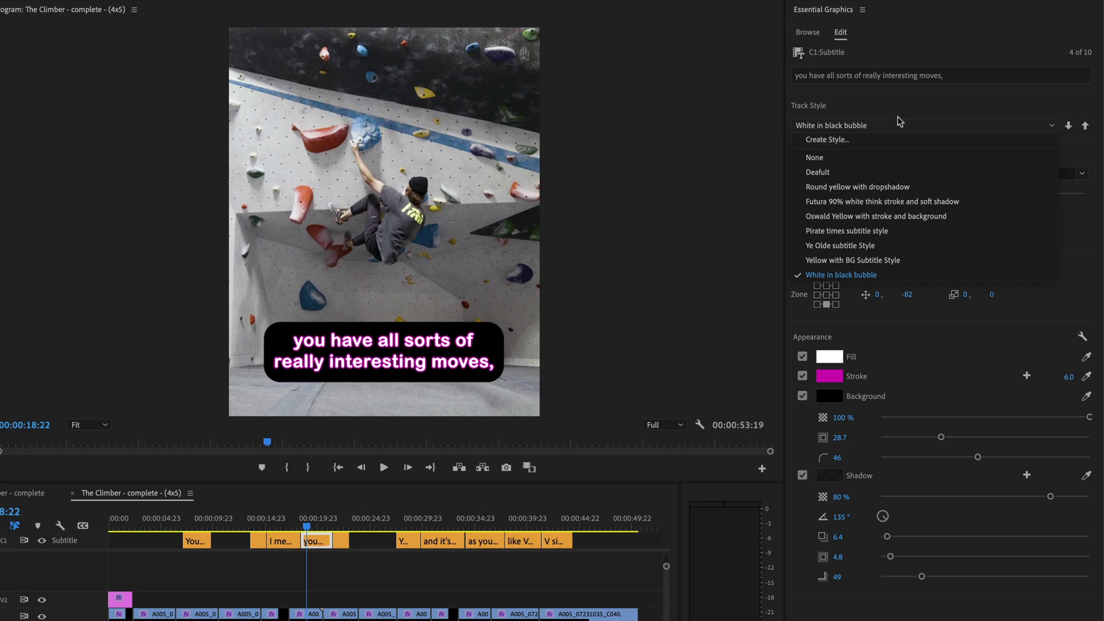
pyautogui.press('Escape')
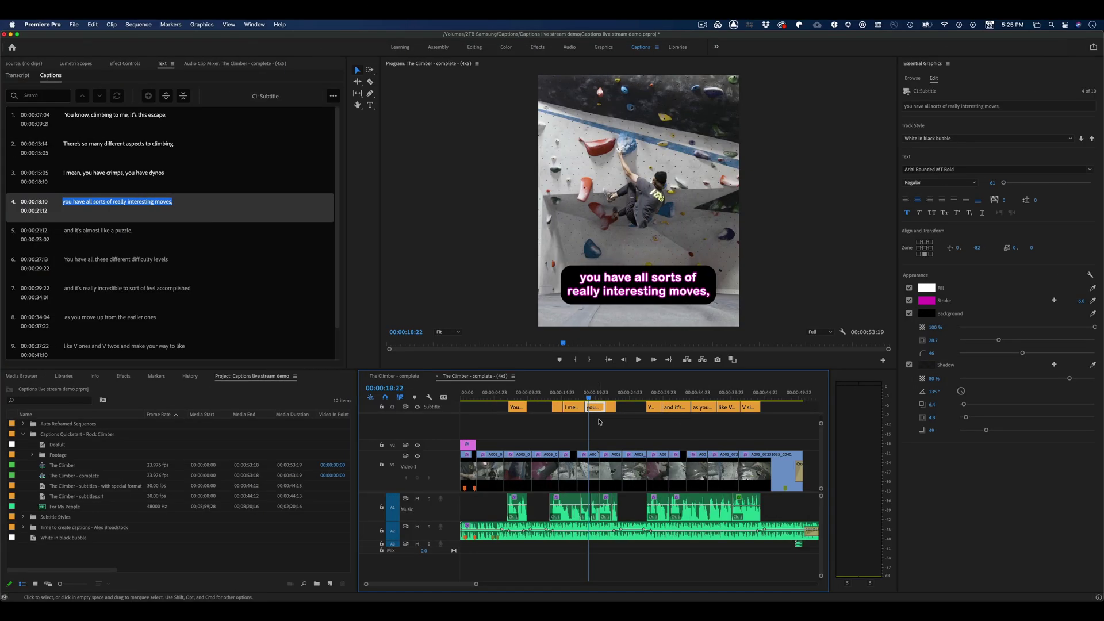
# In Export Settings, set the caption export option to Burn Captions Into Video
pyautogui.press('super+m')
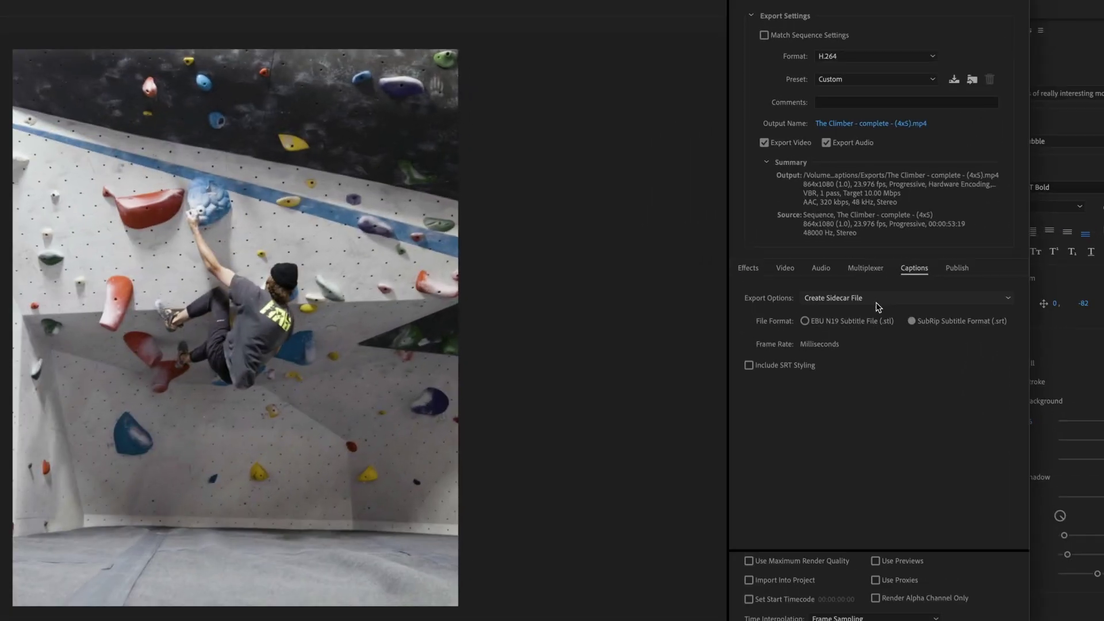
pyautogui.click(878, 301)
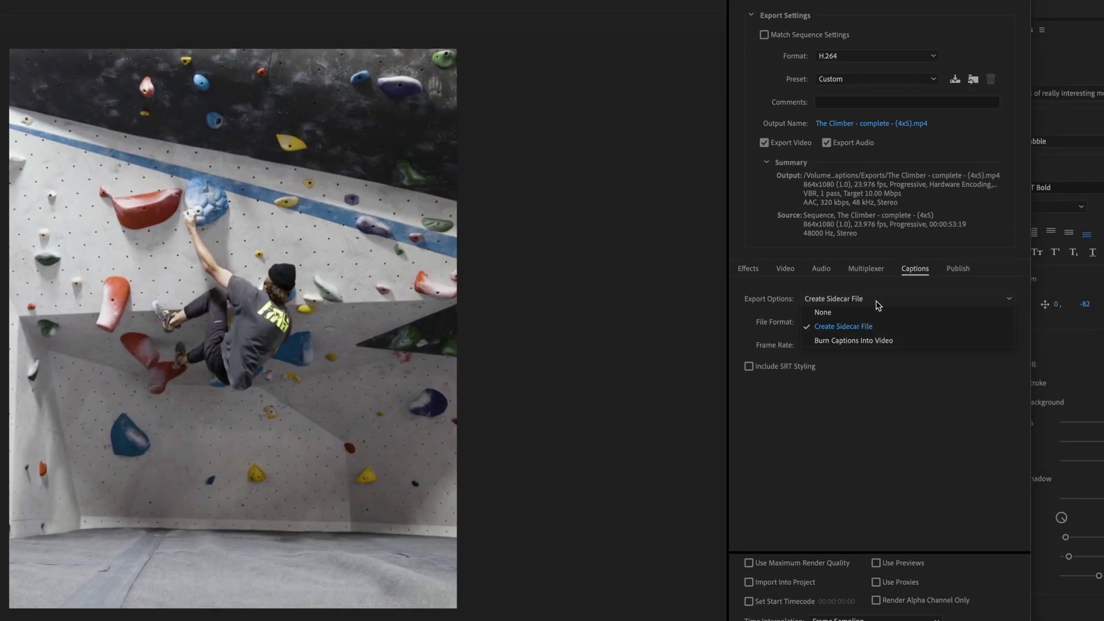
pyautogui.click(877, 340)
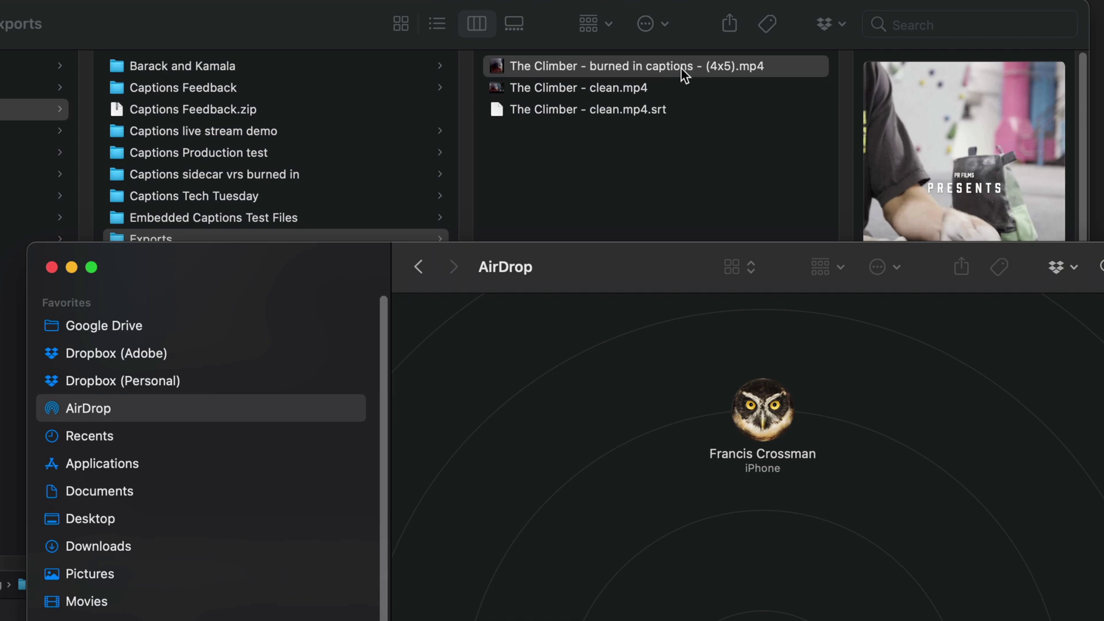
# AirDrop 'The Climber - burned in captions - (4x5).mp4' from Exports to the iPhone
pyautogui.moveTo(680, 67)
pyautogui.mouseDown()
pyautogui.moveTo(744, 353)
pyautogui.moveTo(774, 410)
pyautogui.mouseUp()
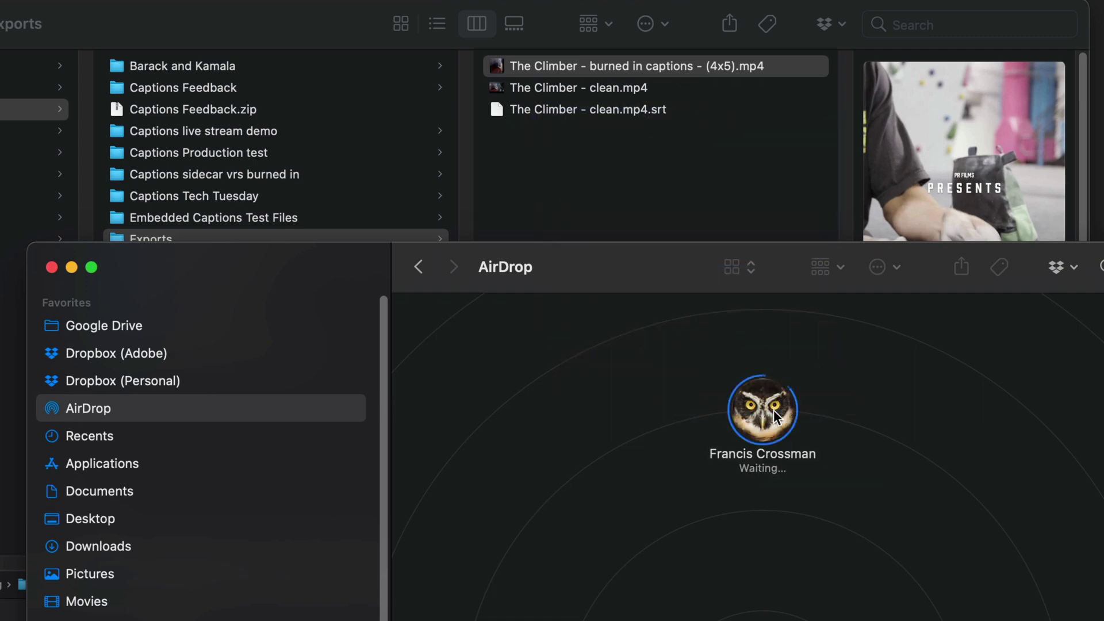